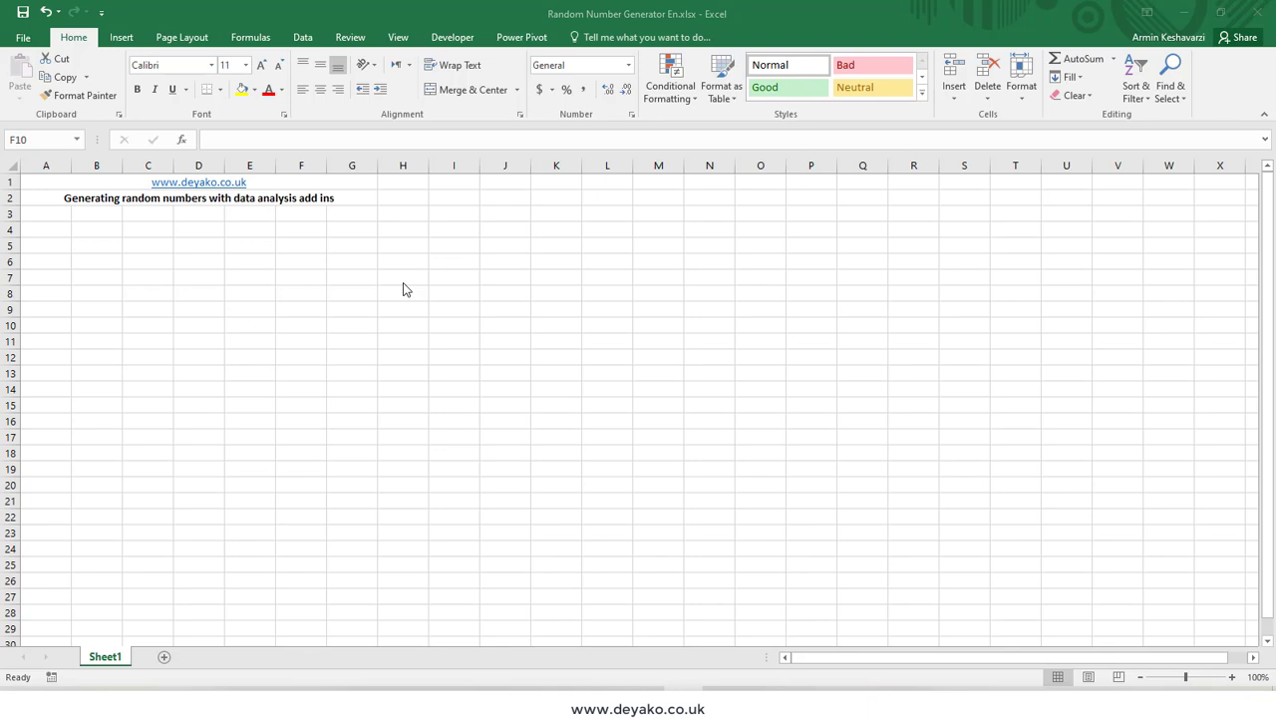
# Step: Switch the ribbon to the Data tab to reach the data analysis tools
pyautogui.click(303, 38)
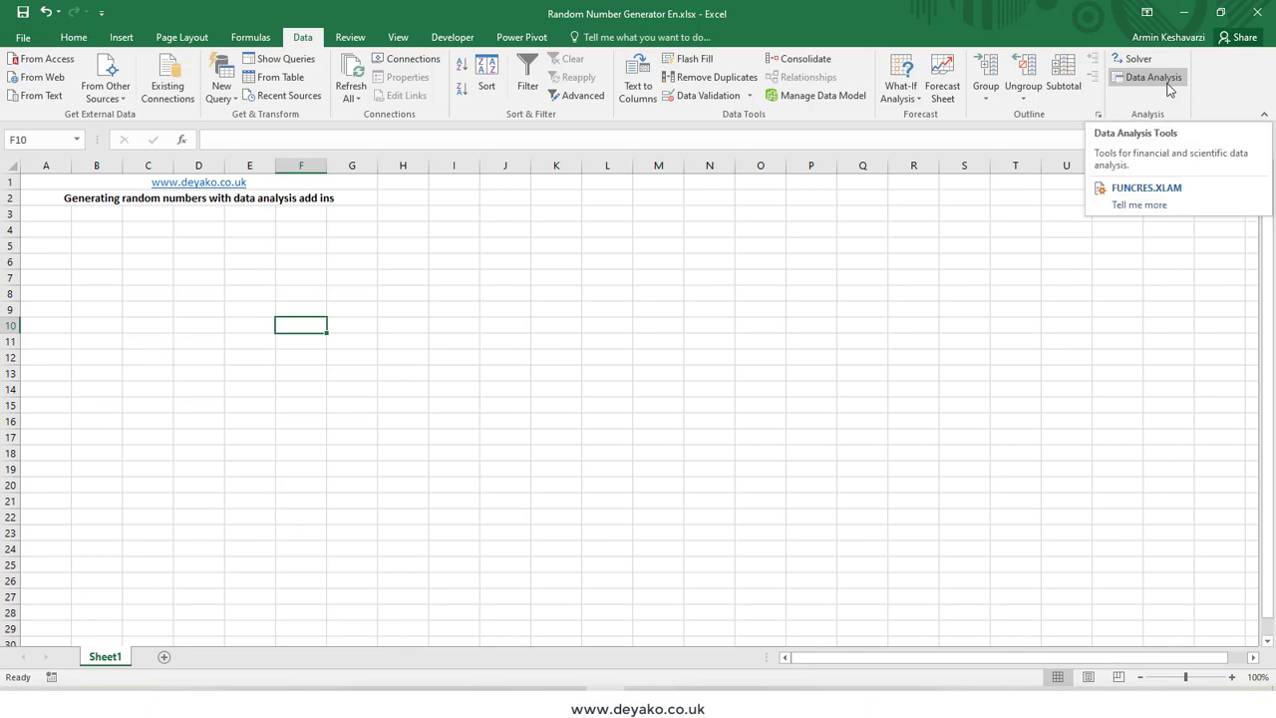
# Step: Enable the Analysis ToolPak add-in through Excel Options > Add-ins
pyautogui.click(23, 38)
pyautogui.click(54, 435)
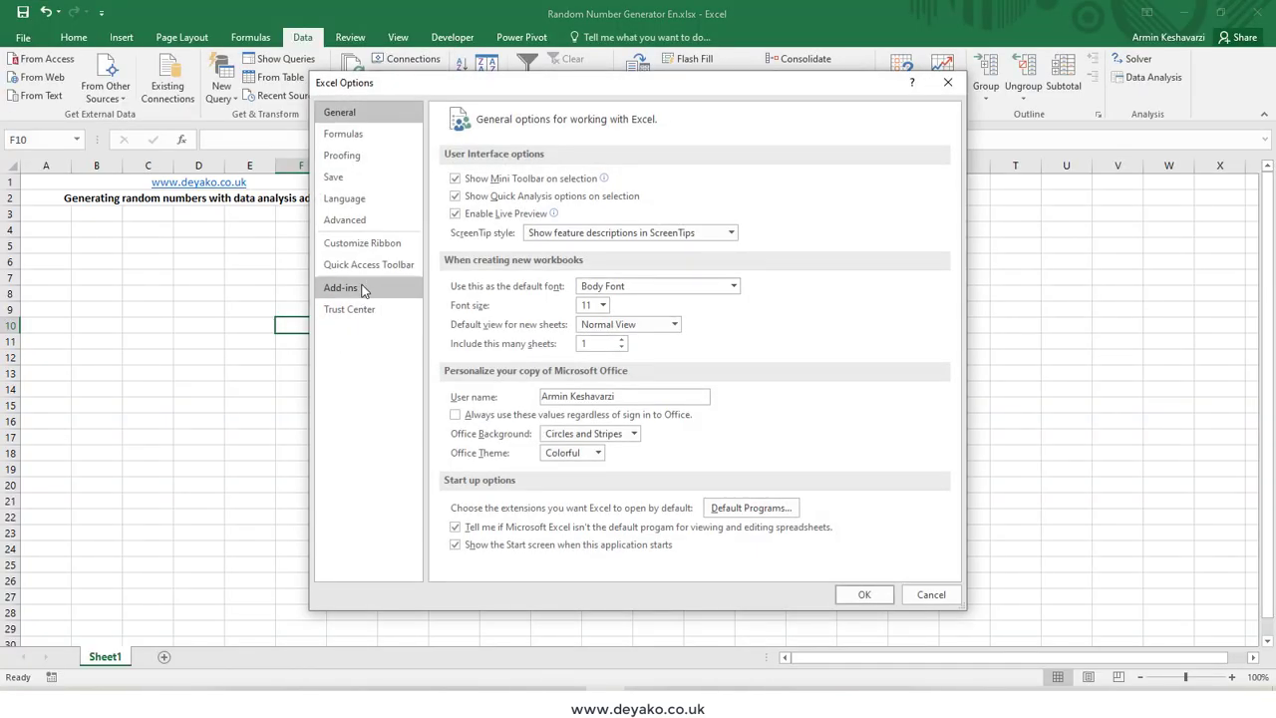
pyautogui.click(362, 288)
pyautogui.click(660, 563)
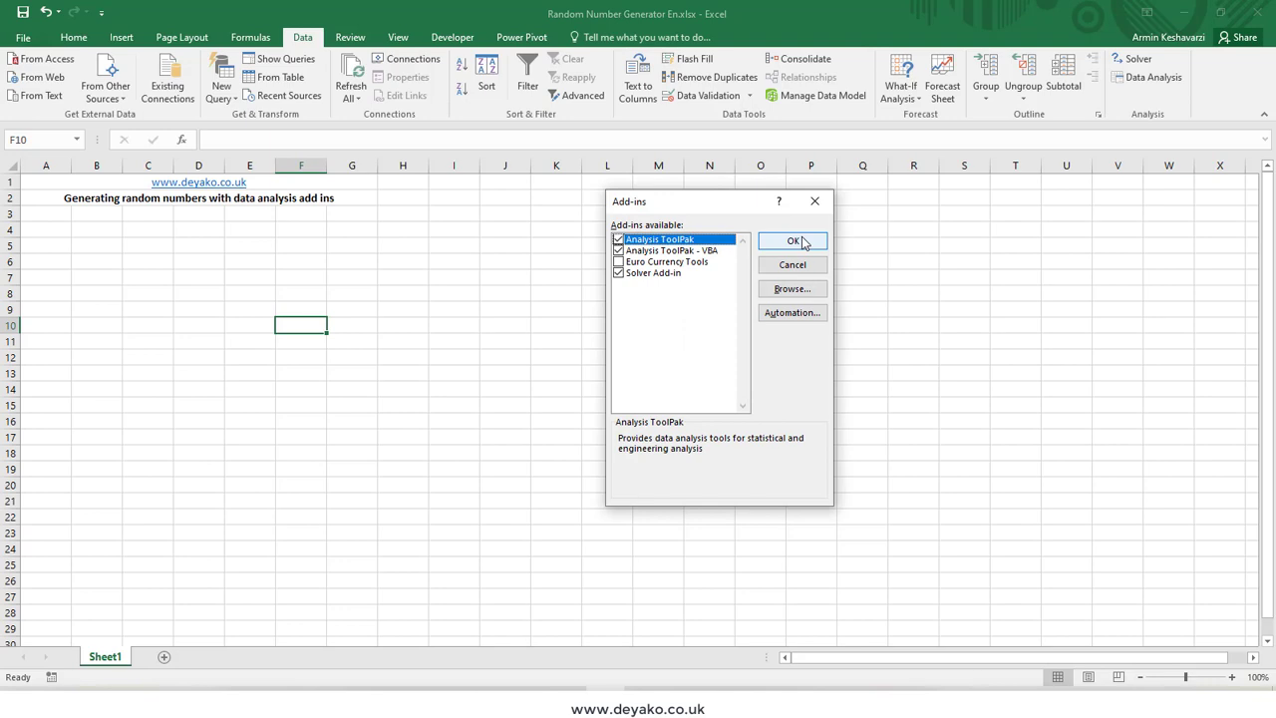
pyautogui.click(815, 200)
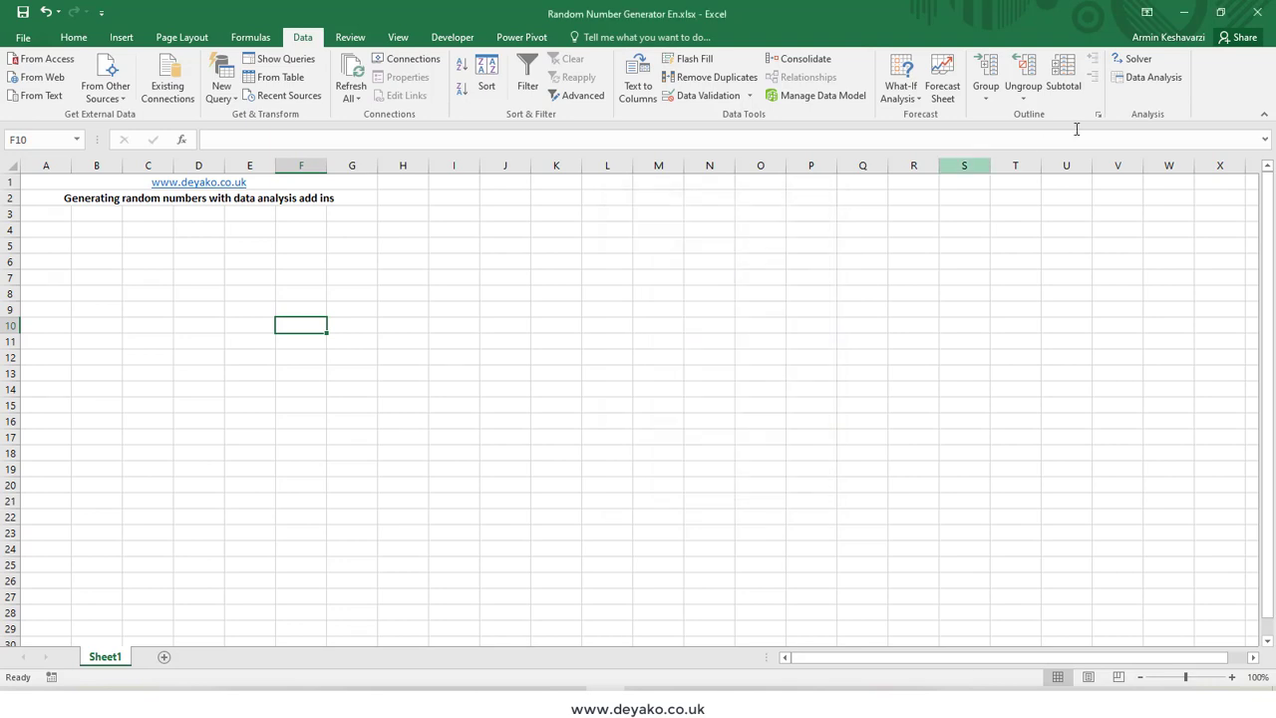
pyautogui.click(1161, 86)
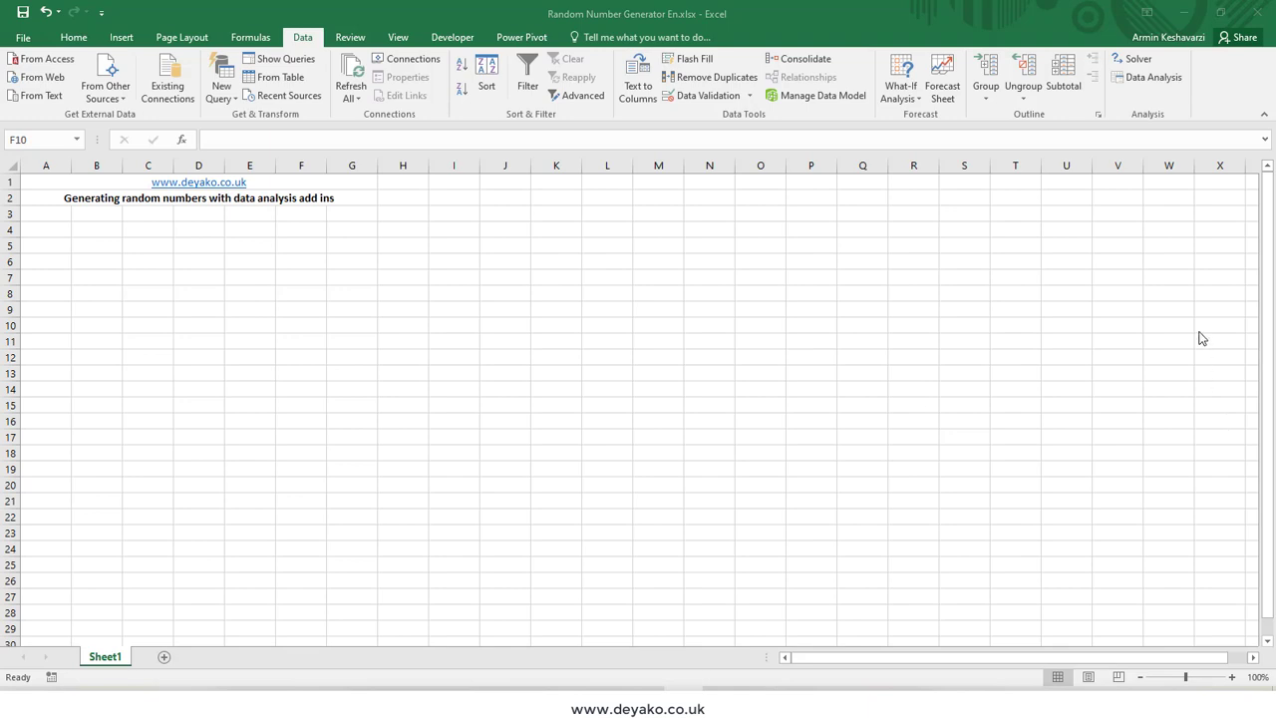
pyautogui.click(1150, 82)
# Step: Choose Random Number Generation from the Data Analysis tools list
pyautogui.click(1149, 83)
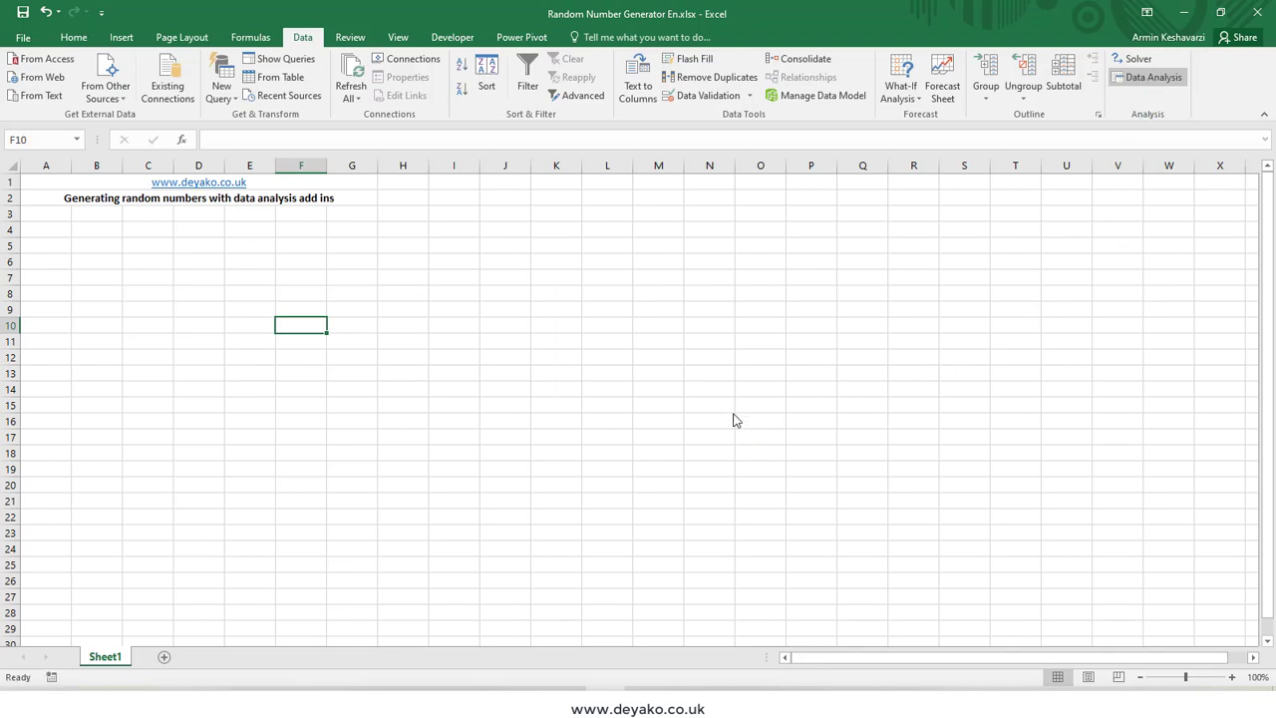
pyautogui.moveTo(795, 343); pyautogui.dragTo(795, 370)
pyautogui.click(635, 363)
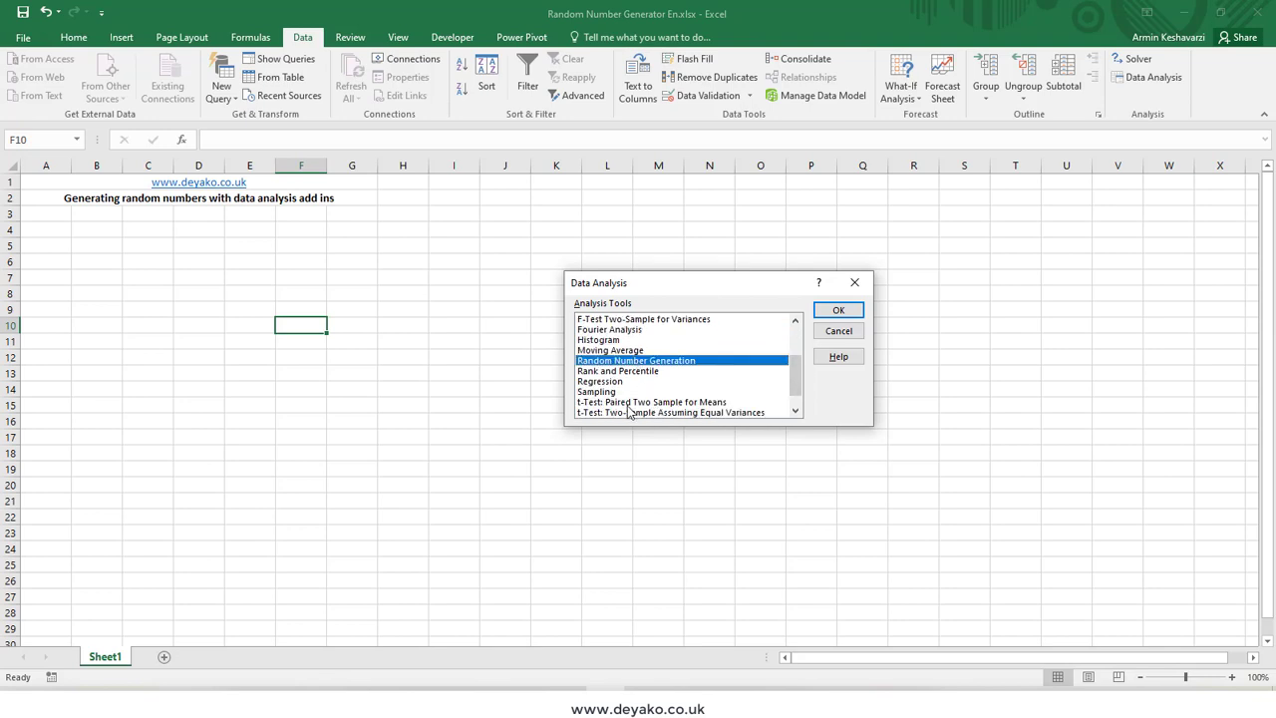
pyautogui.click(831, 313)
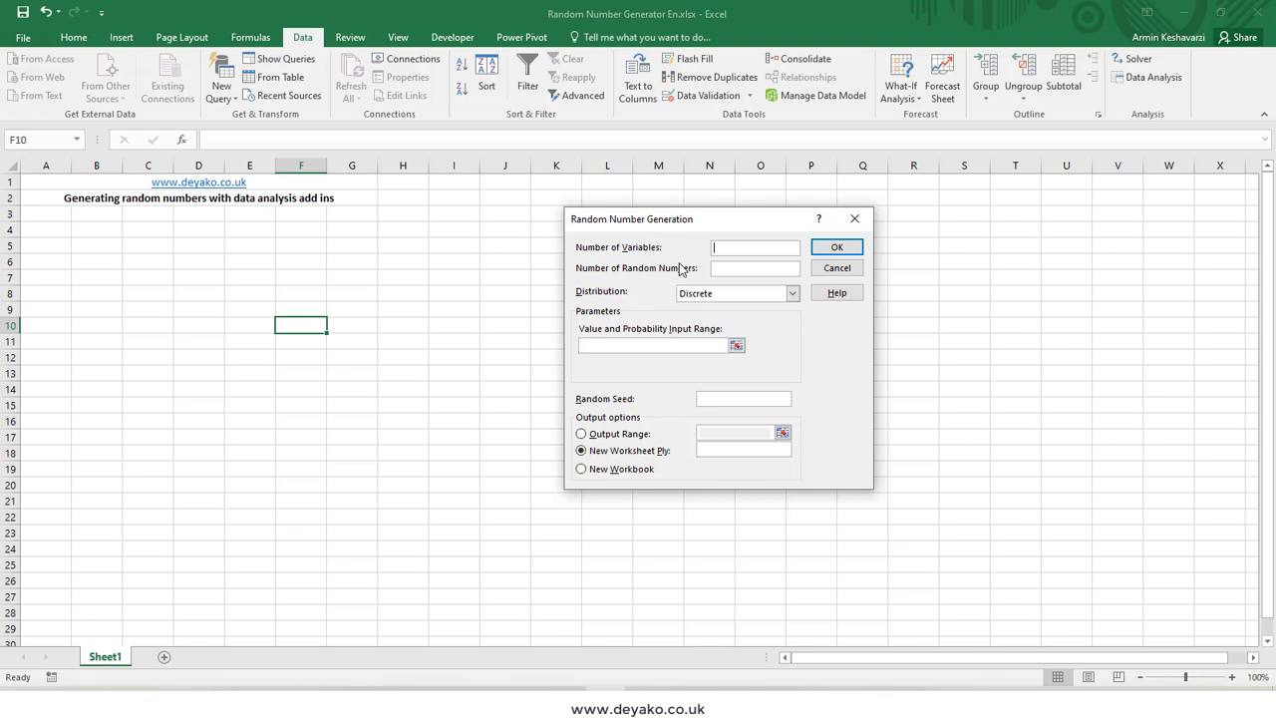
# Step: Request 10 variables of 100 random numbers each with a Uniform distribution
pyautogui.write('10')
pyautogui.click(747, 272)
pyautogui.write('100')
pyautogui.click(792, 293)
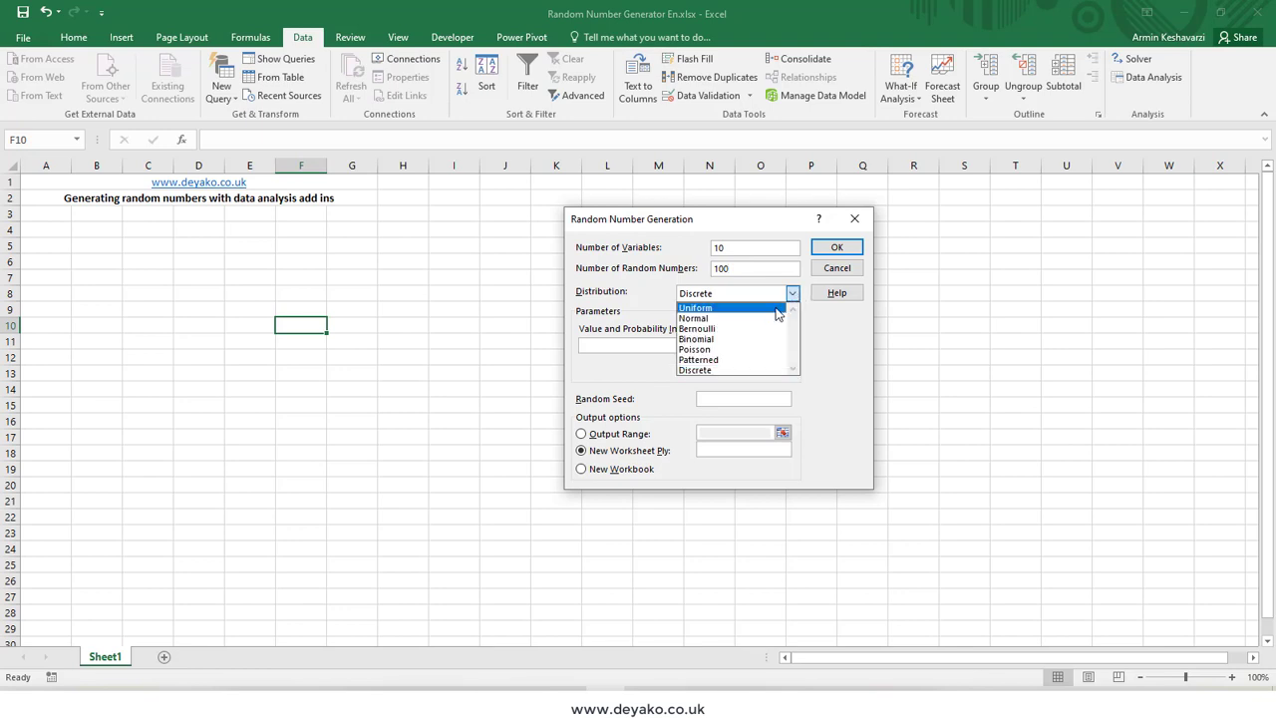
pyautogui.click(775, 307)
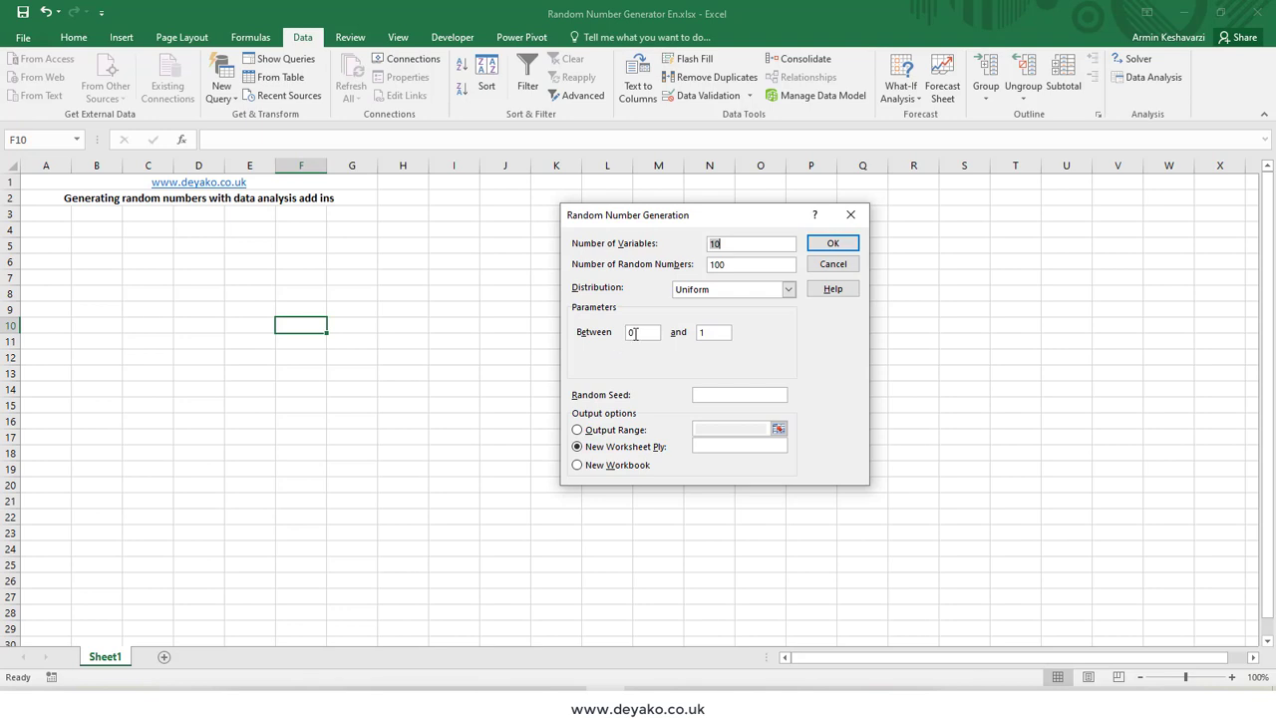
# Step: Switch the distribution to Discrete and start entering the value and probability input range
pyautogui.click(787, 289)
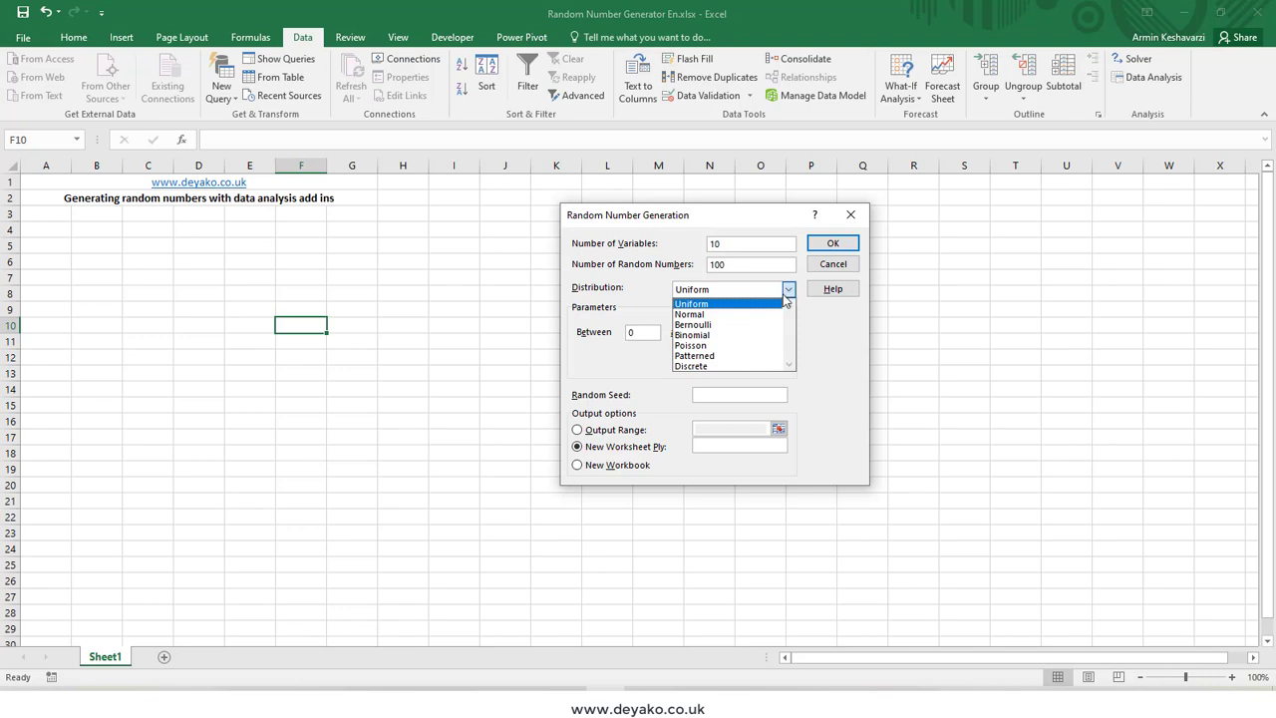
pyautogui.click(732, 365)
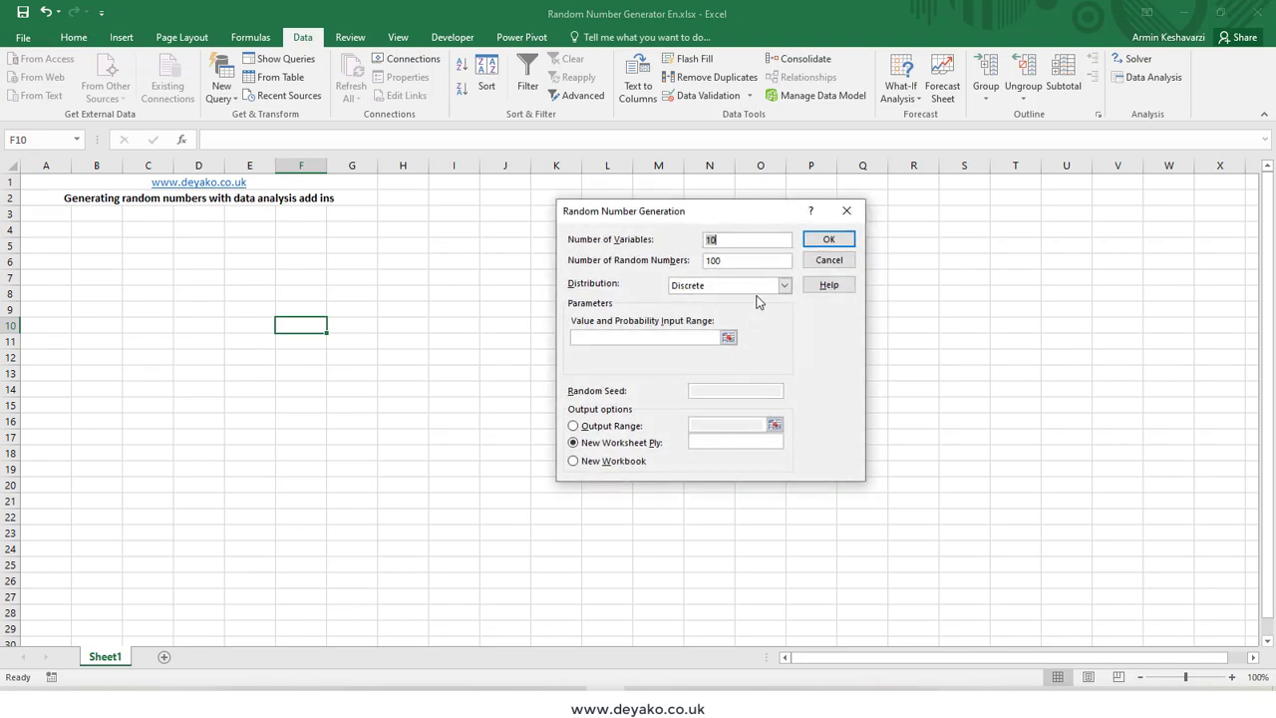
pyautogui.click(586, 338)
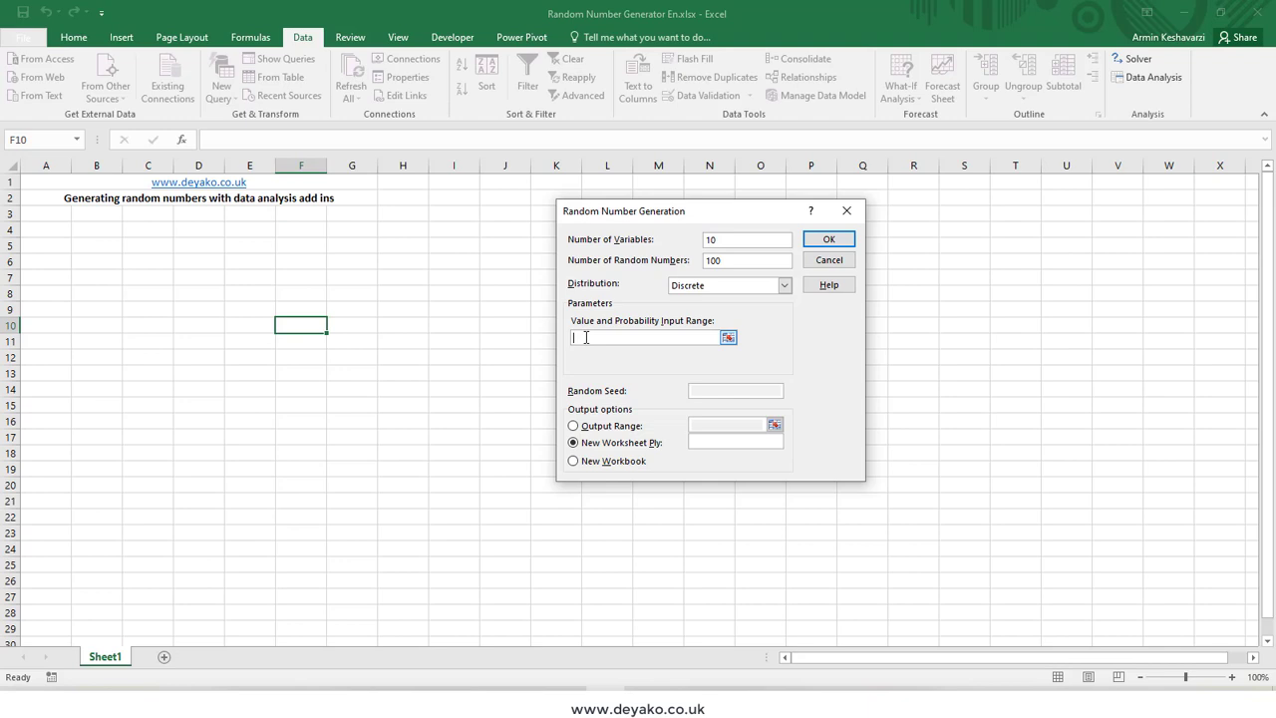
pyautogui.click(704, 286)
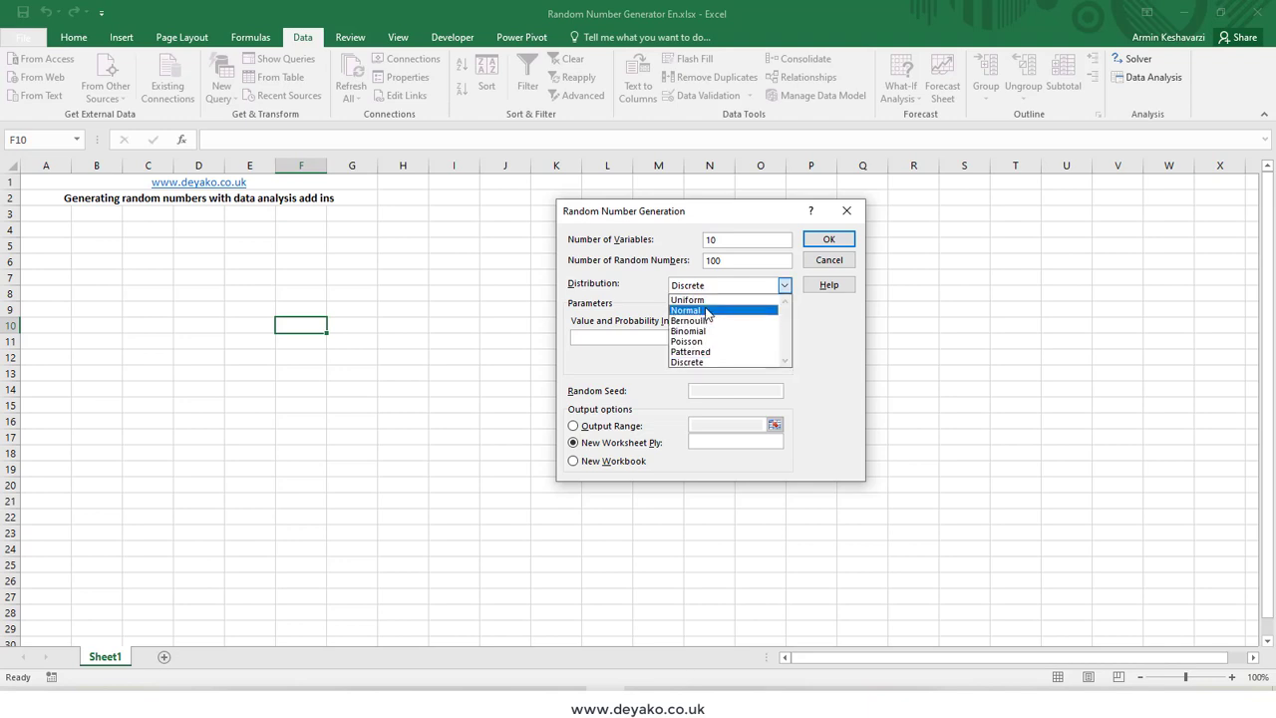
# Step: Choose the Normal distribution (mean 0, standard deviation 1) and clear the Random Seed box
pyautogui.click(706, 311)
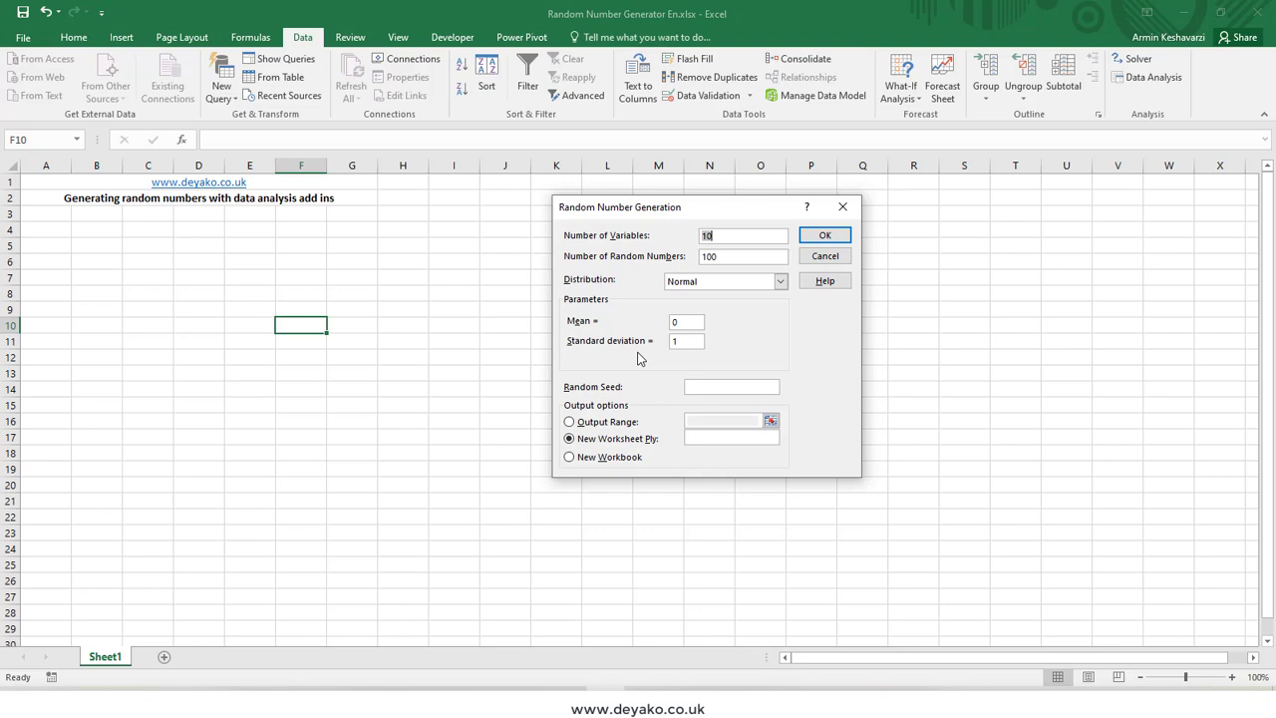
pyautogui.click(721, 389)
pyautogui.press('BackSpace')
# Step: Generate the normal random numbers on new Sheet2, review them, and select column A
pyautogui.click(827, 236)
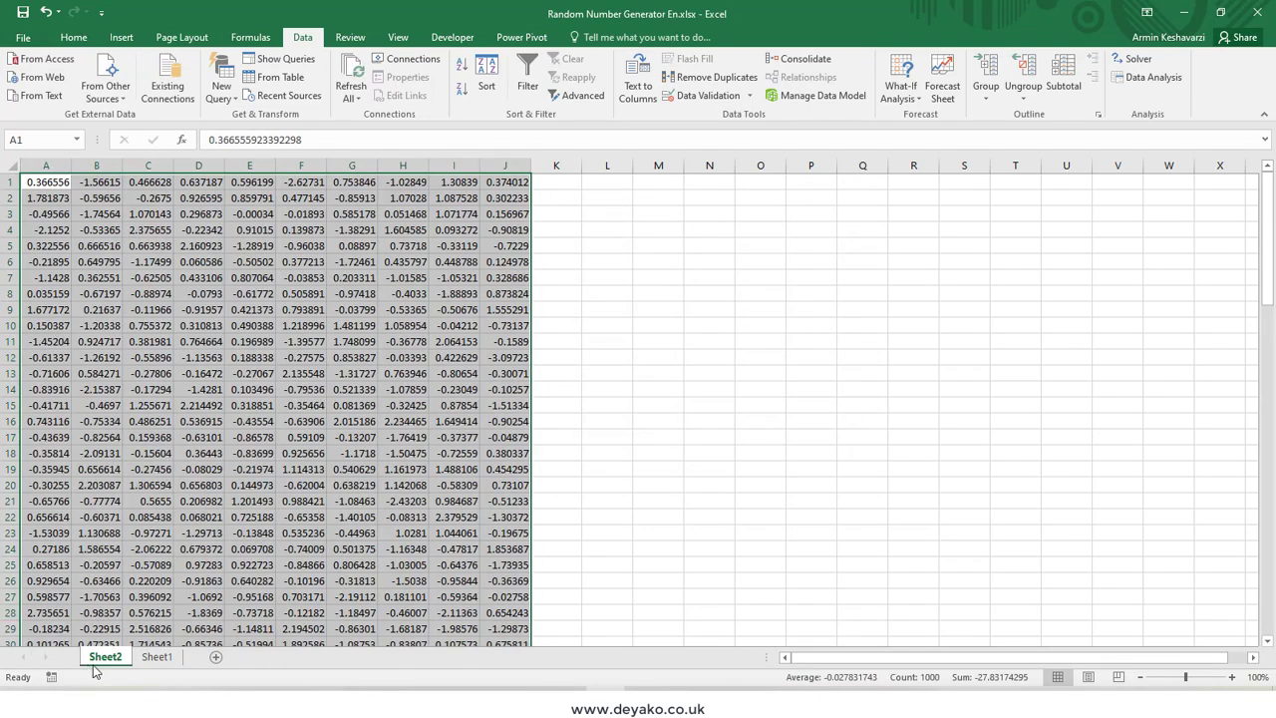
pyautogui.scroll(-5, 105, 332)
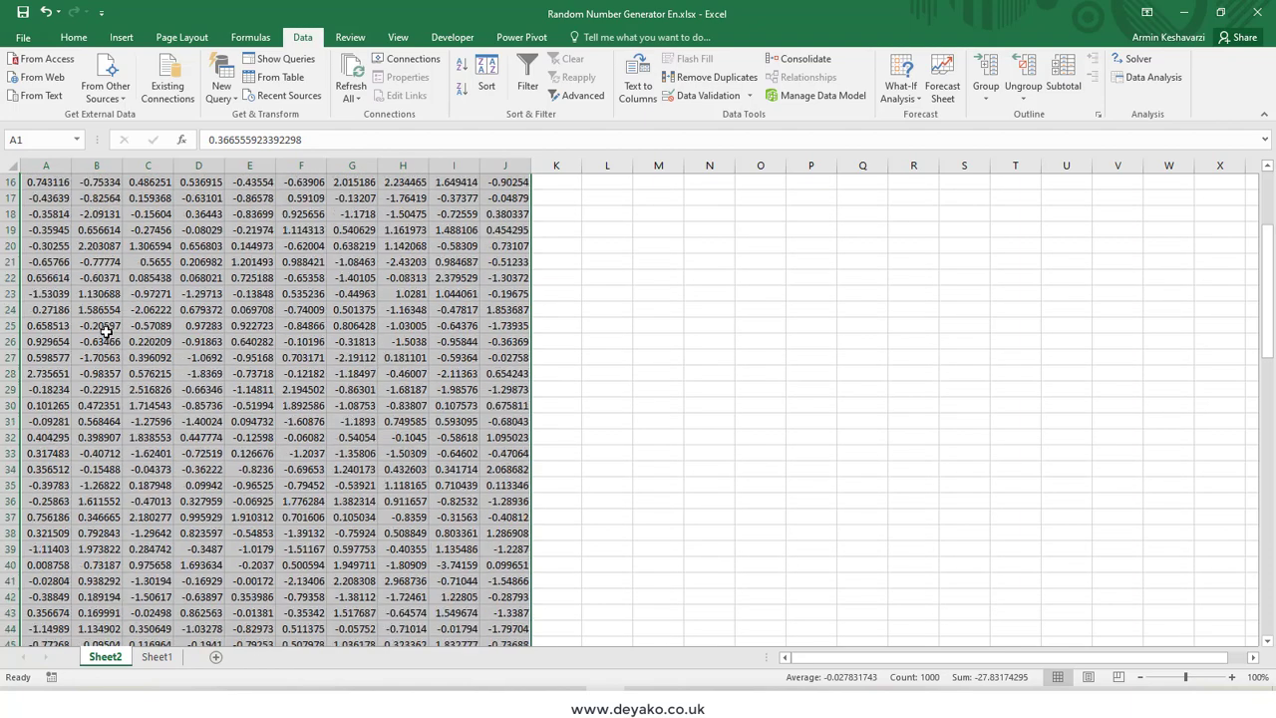
pyautogui.scroll(-20, 106, 332)
pyautogui.scroll(20, 106, 352)
pyautogui.scroll(5, 90, 226)
pyautogui.click(50, 164)
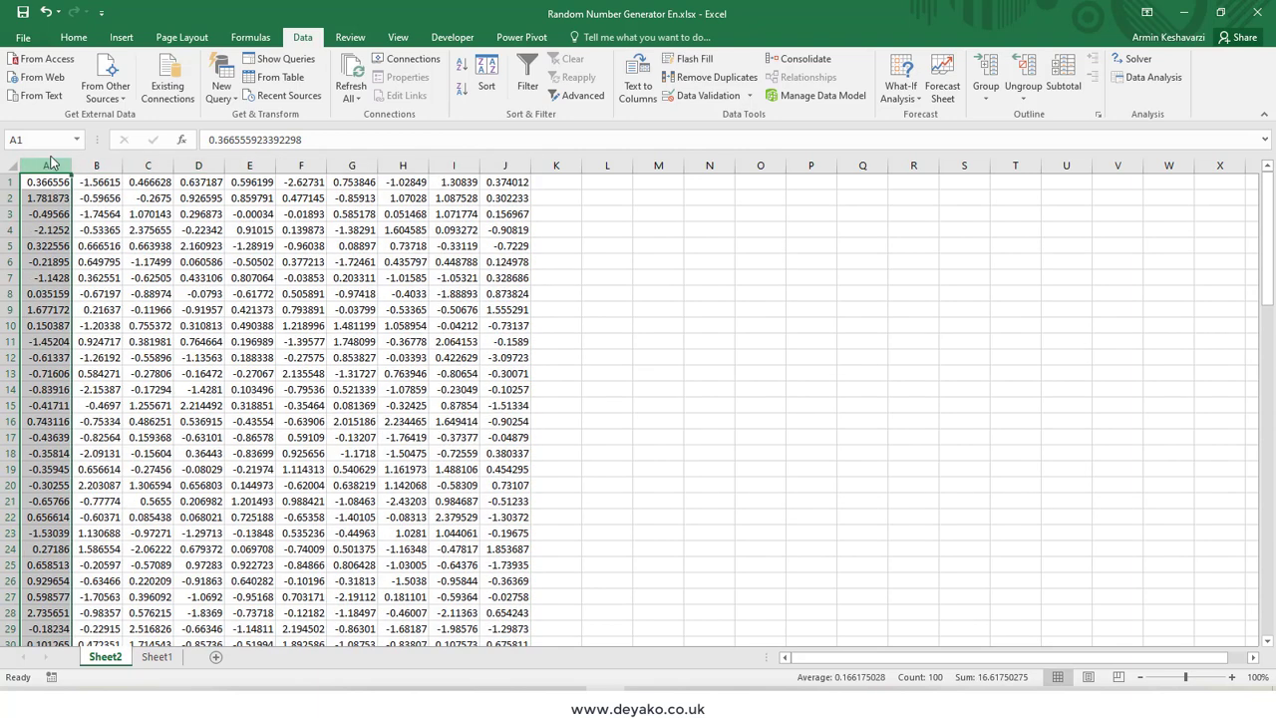
# Step: Insert a histogram of column A, enlarge it beside the data, then select the number block
pyautogui.click(120, 37)
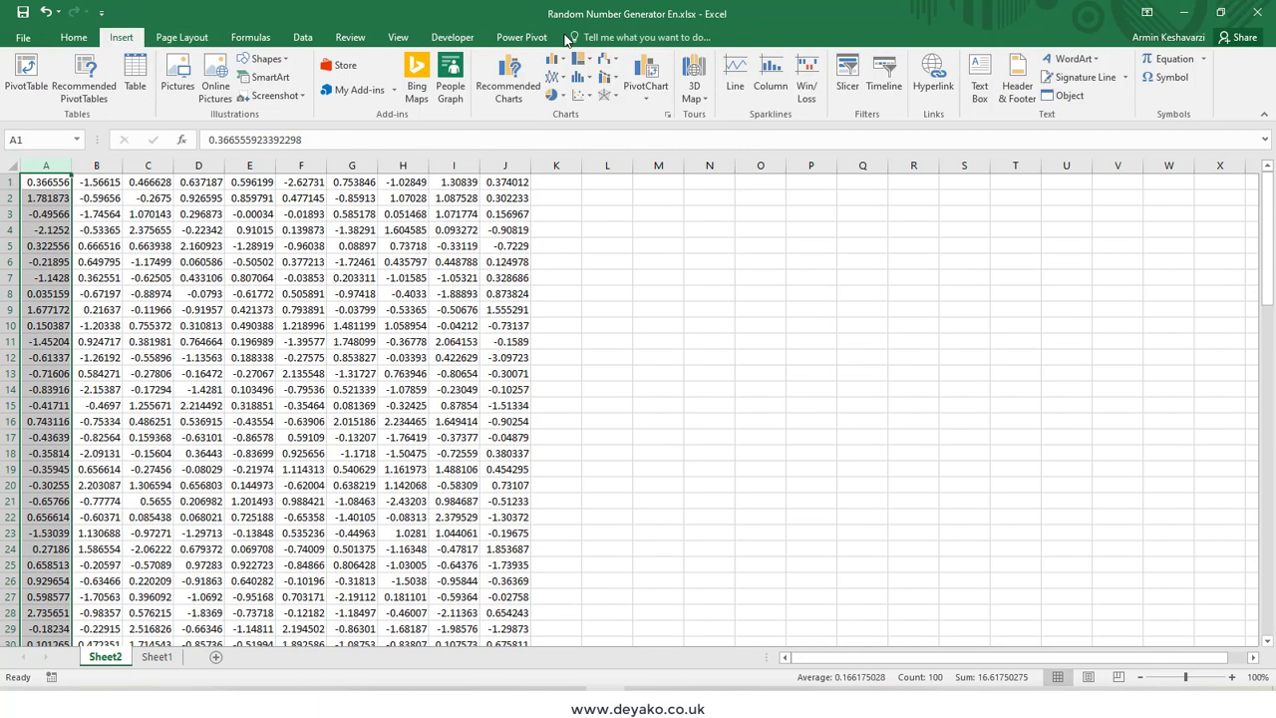
pyautogui.click(581, 77)
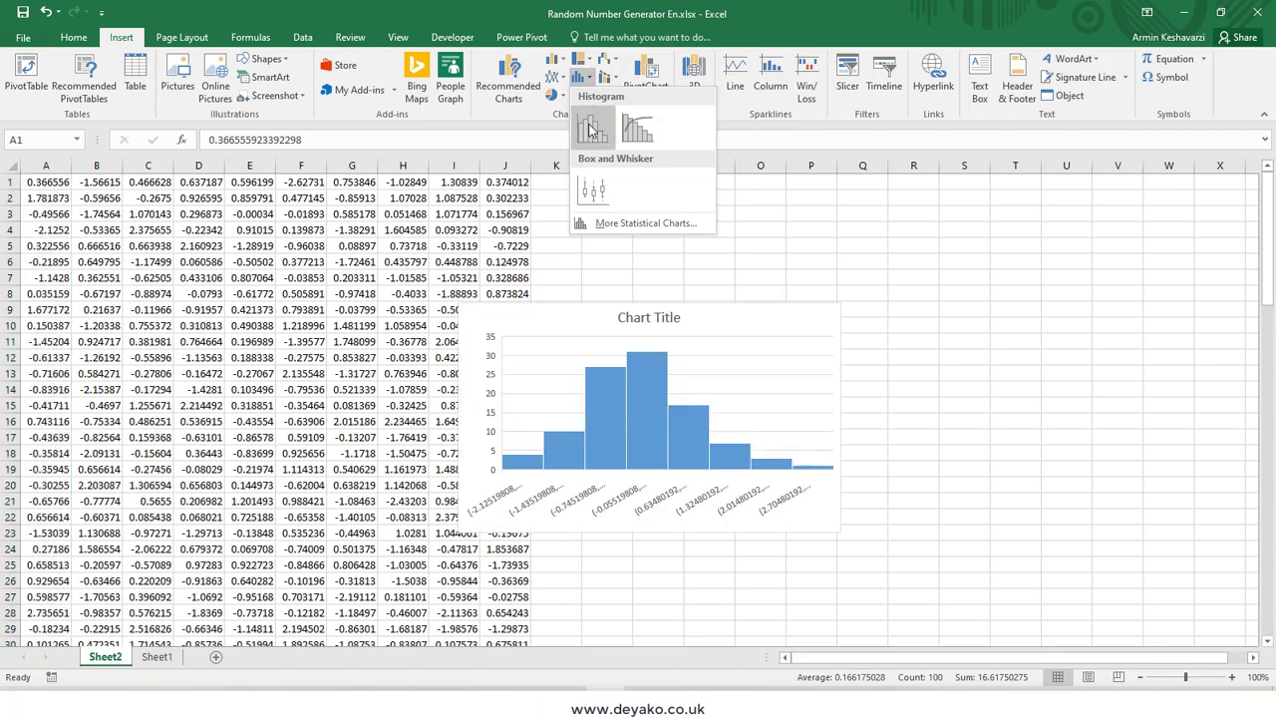
pyautogui.click(590, 130)
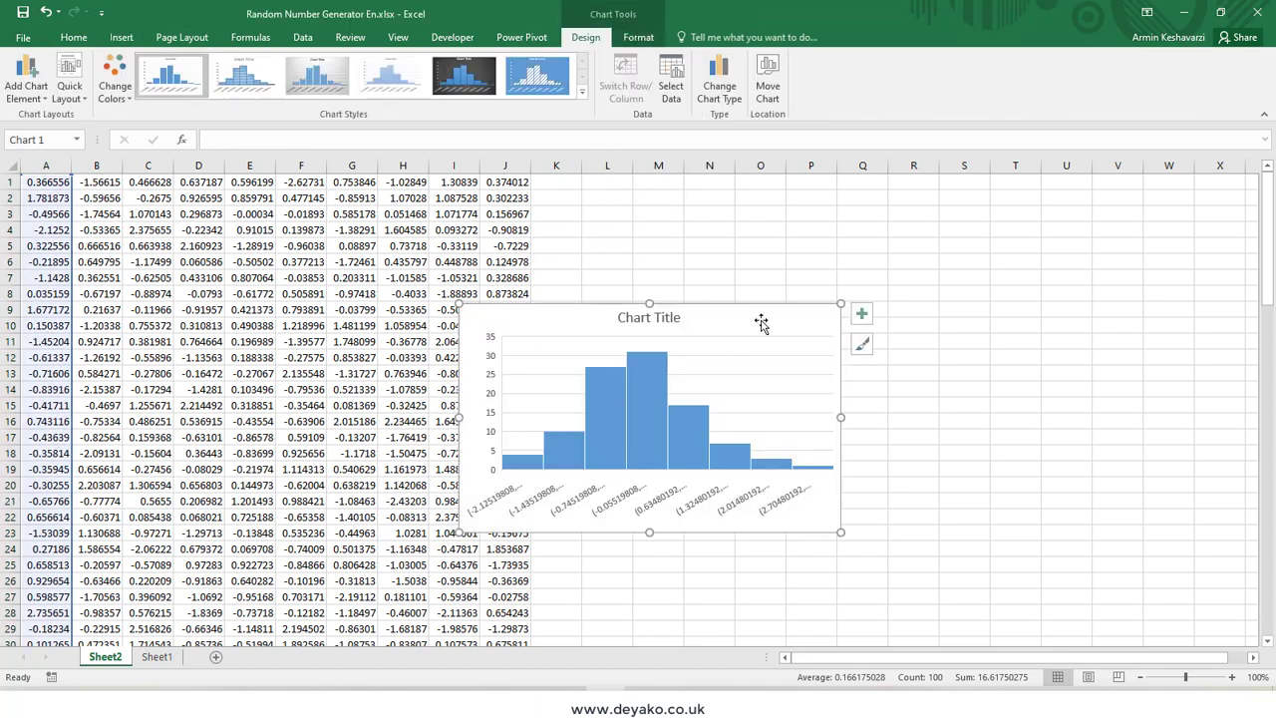
pyautogui.moveTo(762, 317); pyautogui.dragTo(865, 260)
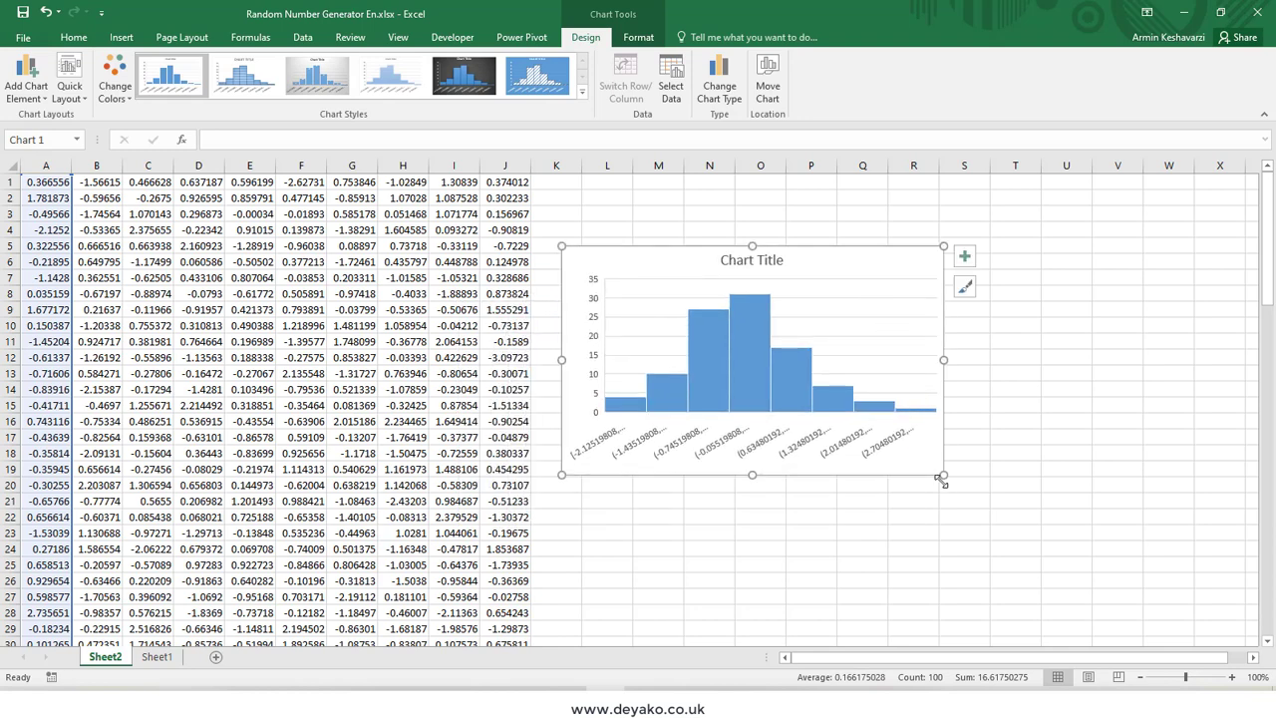
pyautogui.moveTo(942, 476); pyautogui.dragTo(1131, 549)
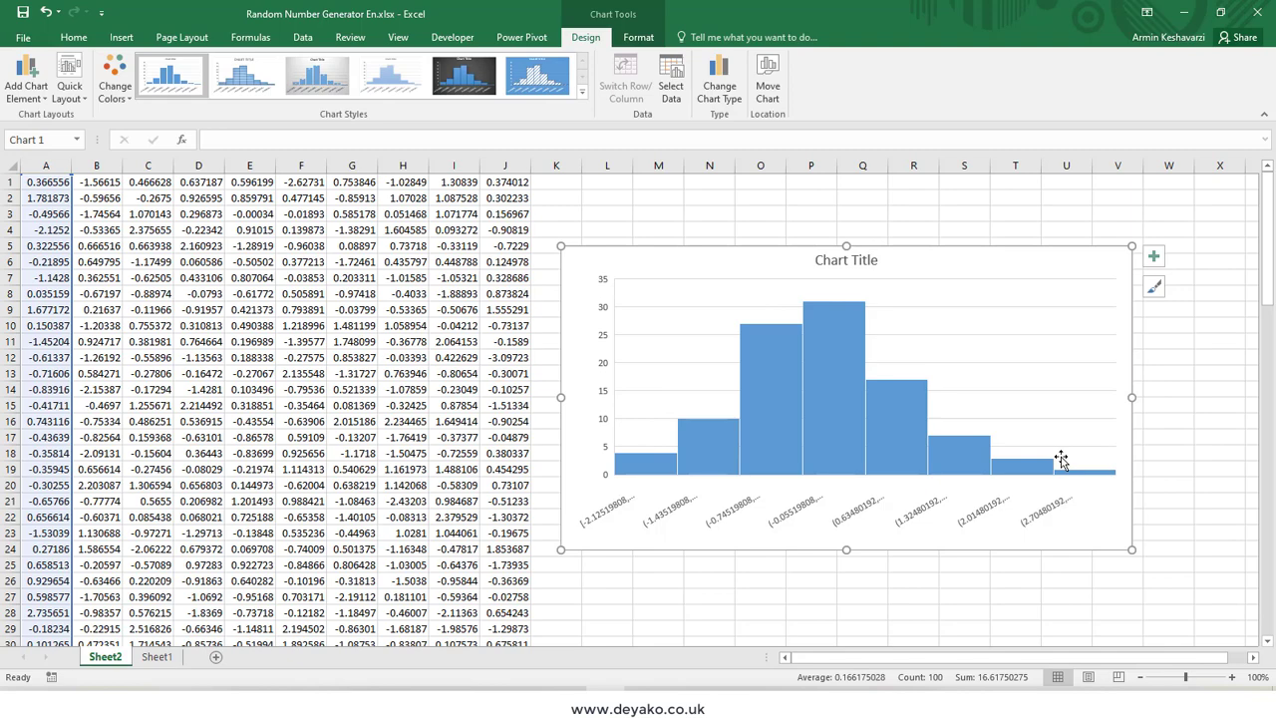
pyautogui.click(43, 182)
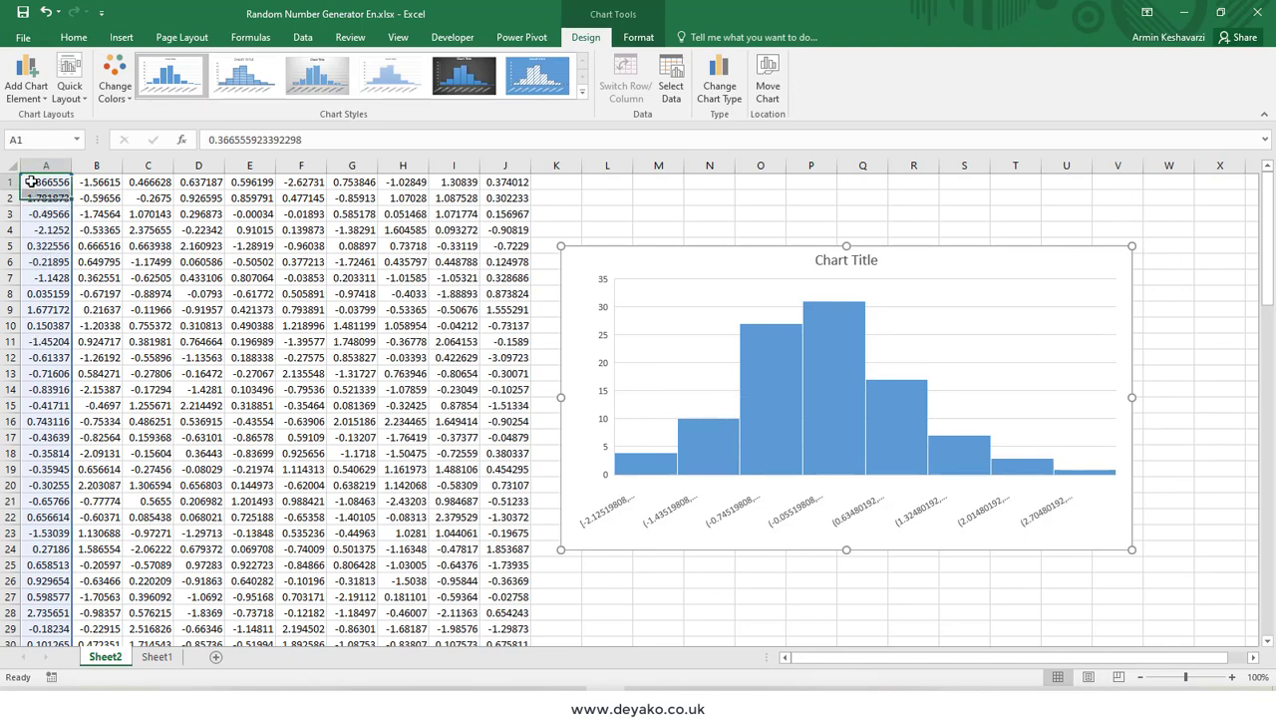
pyautogui.moveTo(43, 182); pyautogui.dragTo(499, 610)
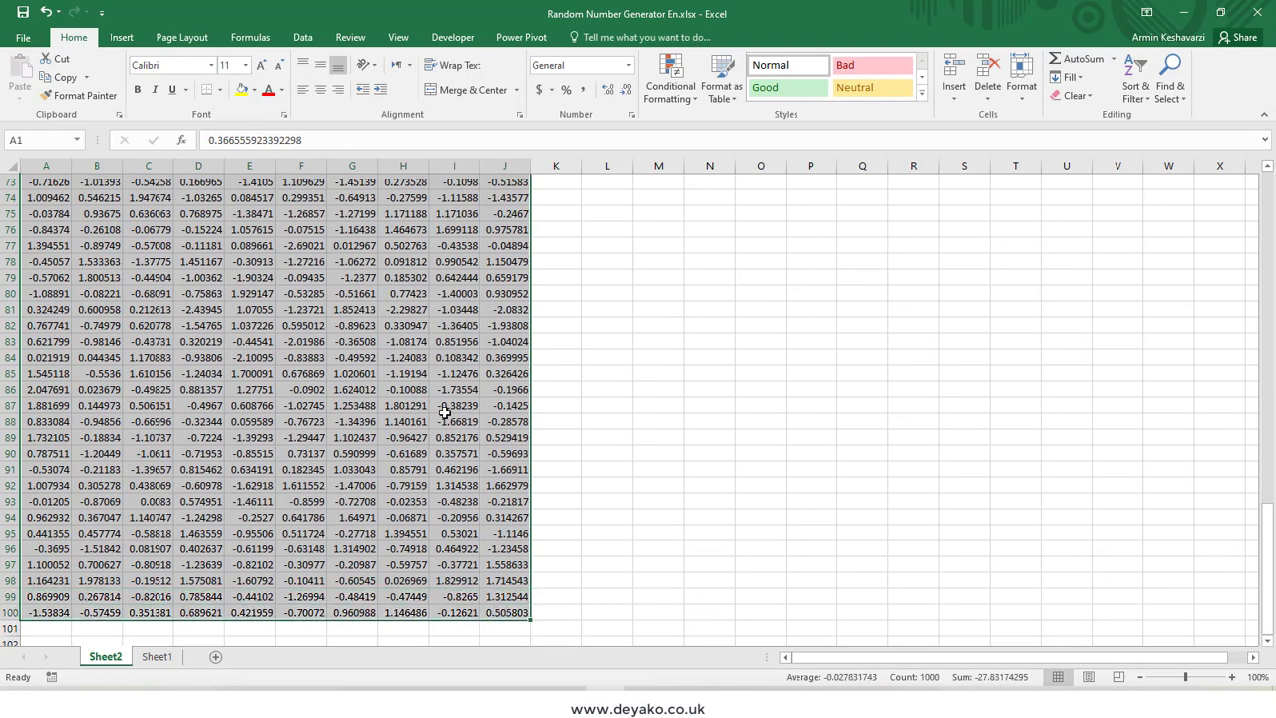
# Step: Insert a histogram of the selected numbers and place it just below the first chart
pyautogui.click(120, 37)
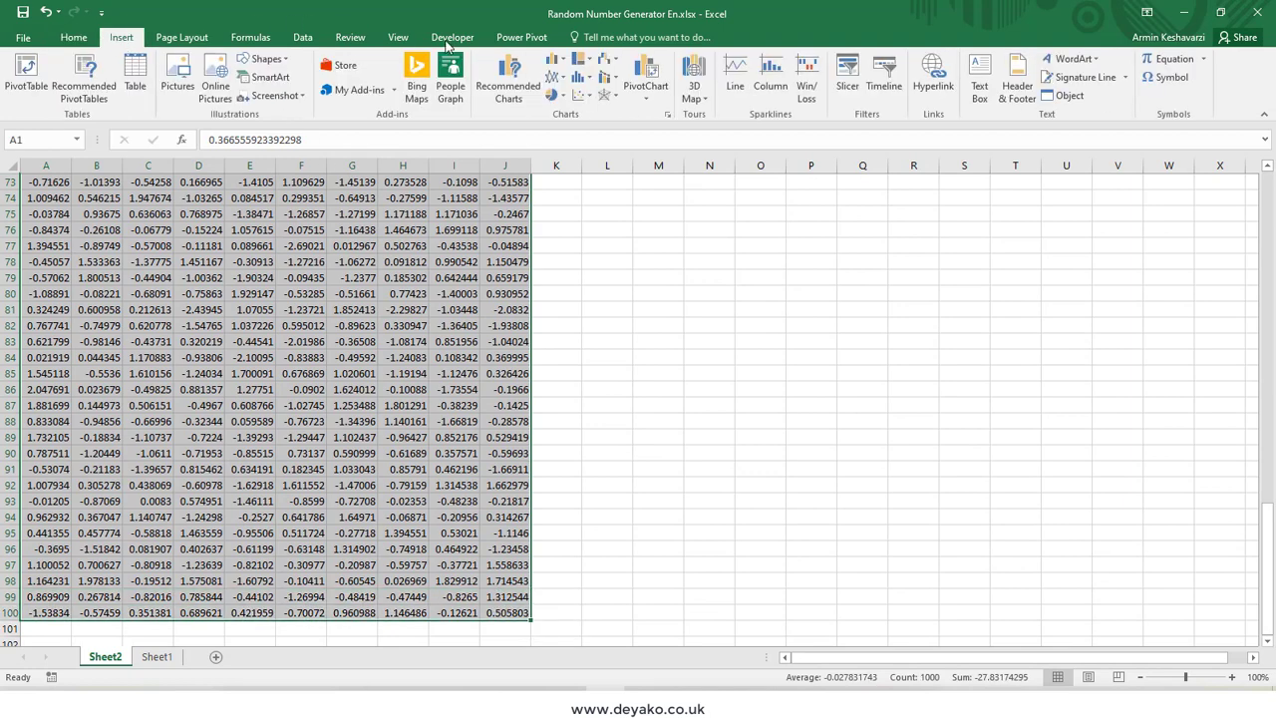
pyautogui.click(581, 85)
pyautogui.click(593, 125)
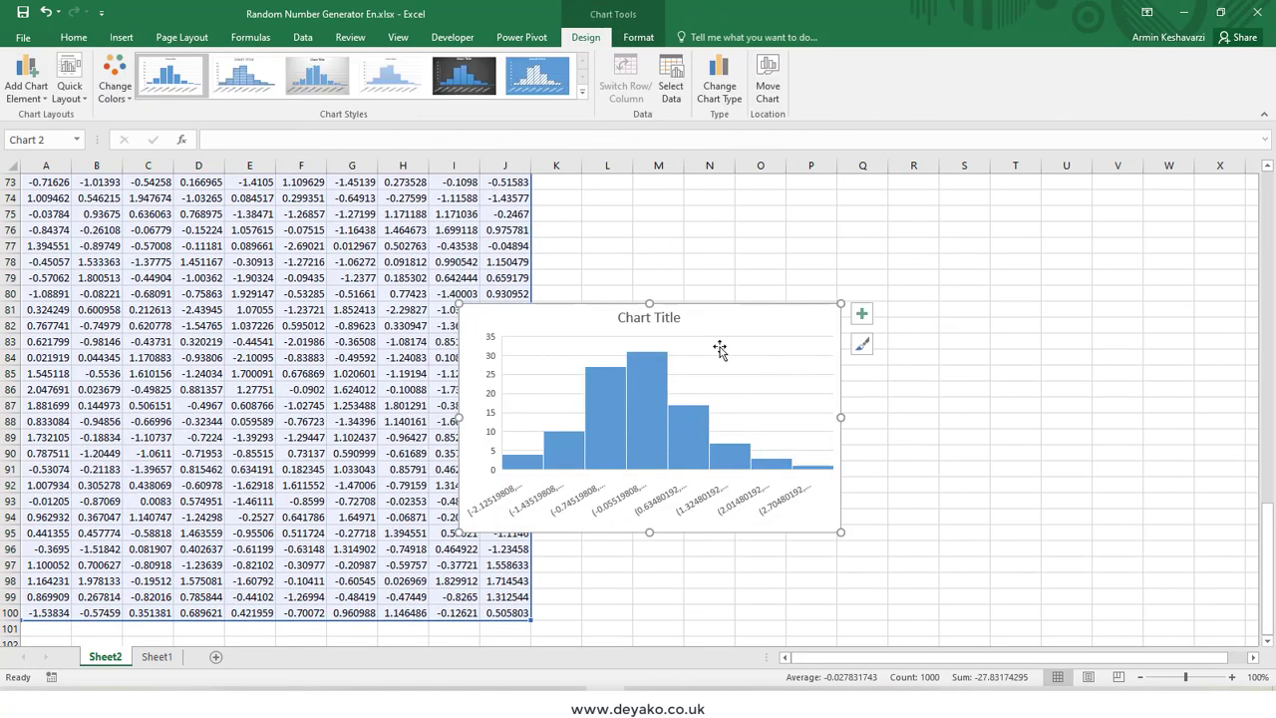
pyautogui.moveTo(649, 397)
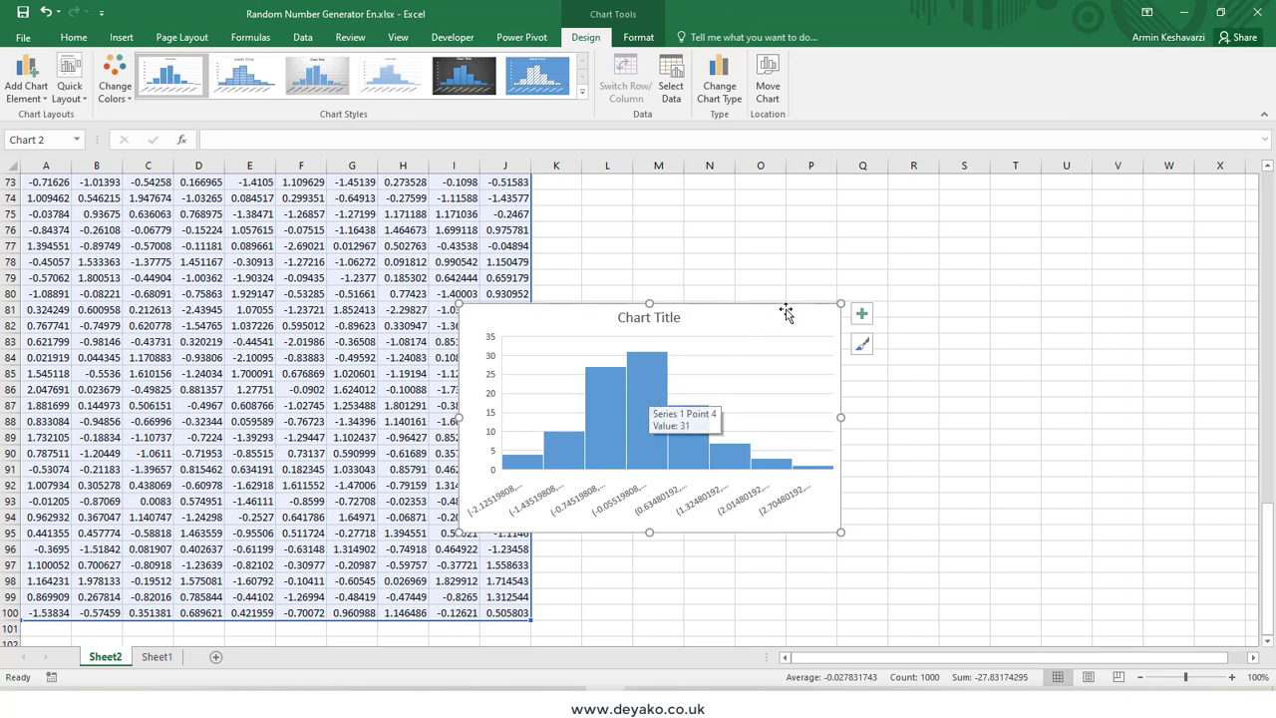
pyautogui.moveTo(840, 222); pyautogui.dragTo(875, 171)
pyautogui.moveTo(1261, 328); pyautogui.dragTo(1257, 276)
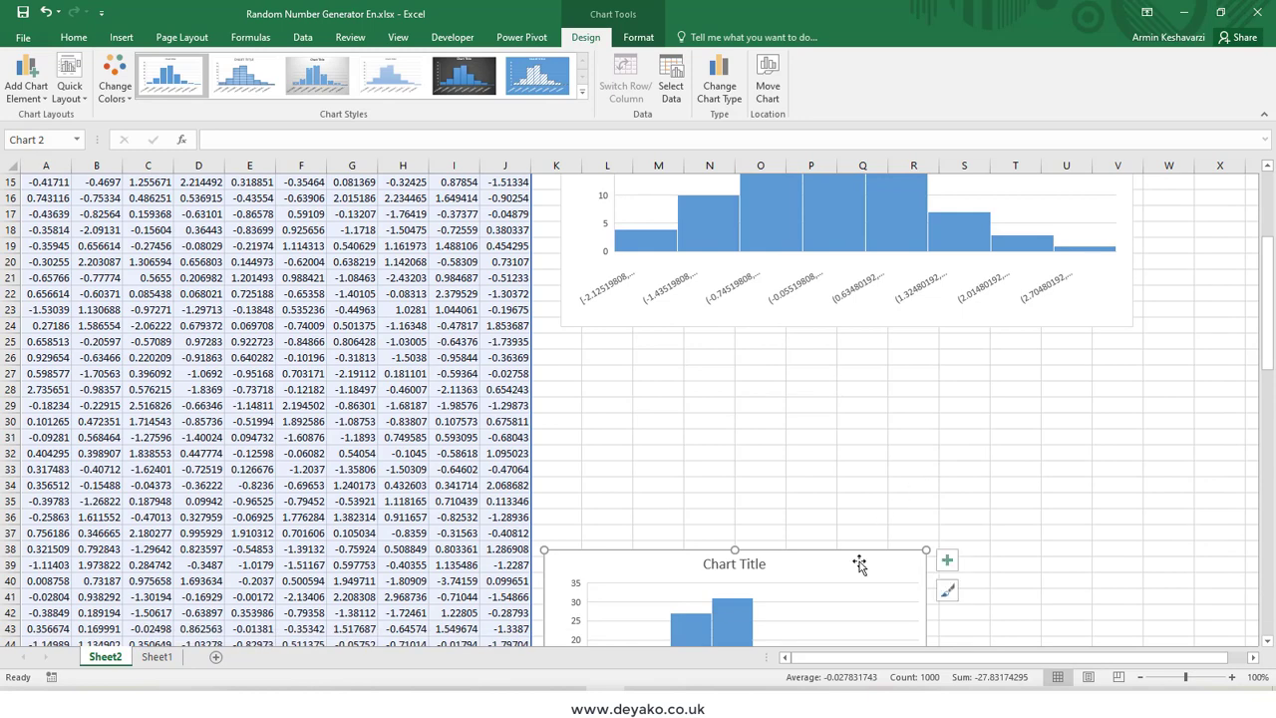
pyautogui.moveTo(850, 557); pyautogui.dragTo(866, 336)
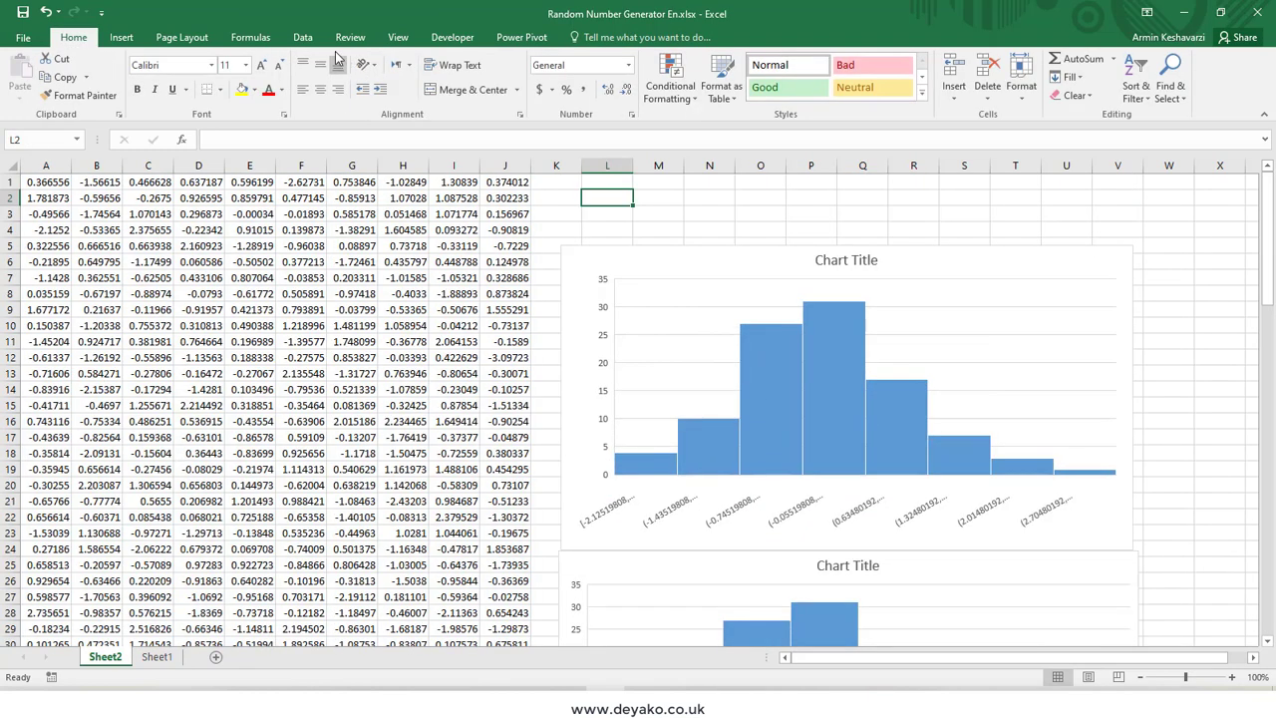
# Step: Generate another 10 × 100 set of normal random numbers on new Sheet3, then return to Sheet2
pyautogui.click(302, 37)
pyautogui.click(1126, 84)
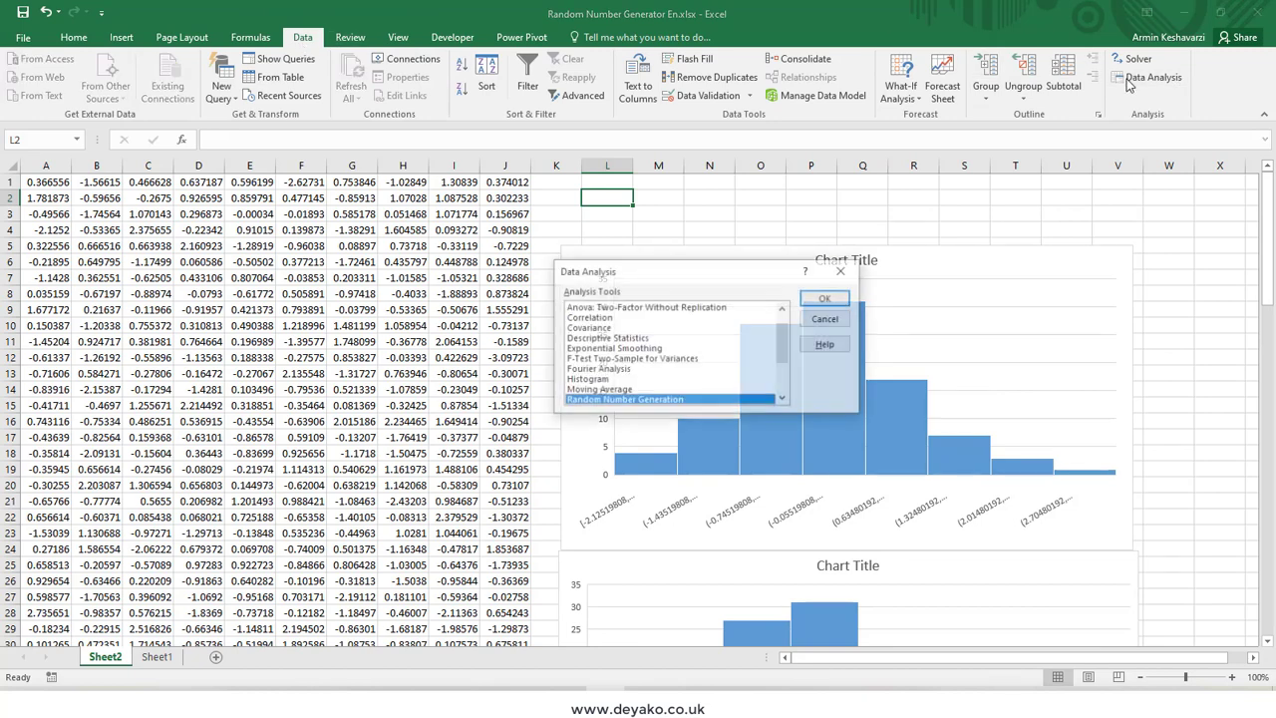
pyautogui.click(824, 300)
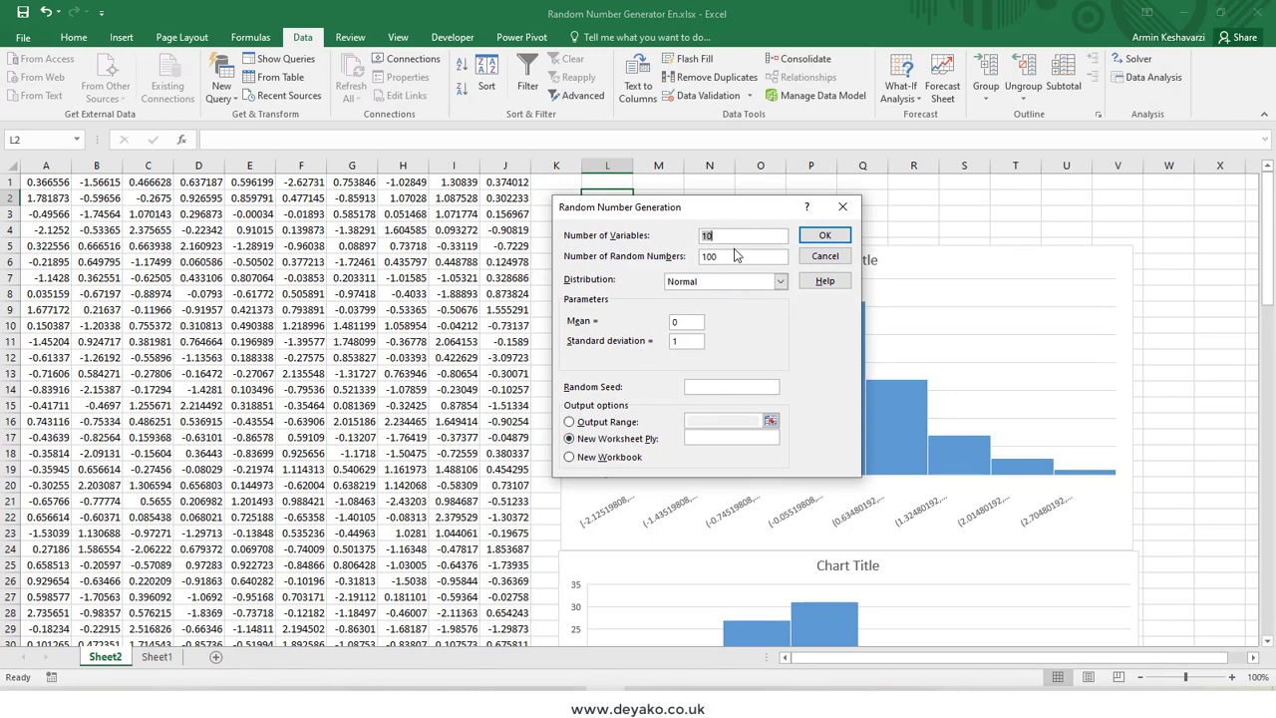
pyautogui.click(811, 241)
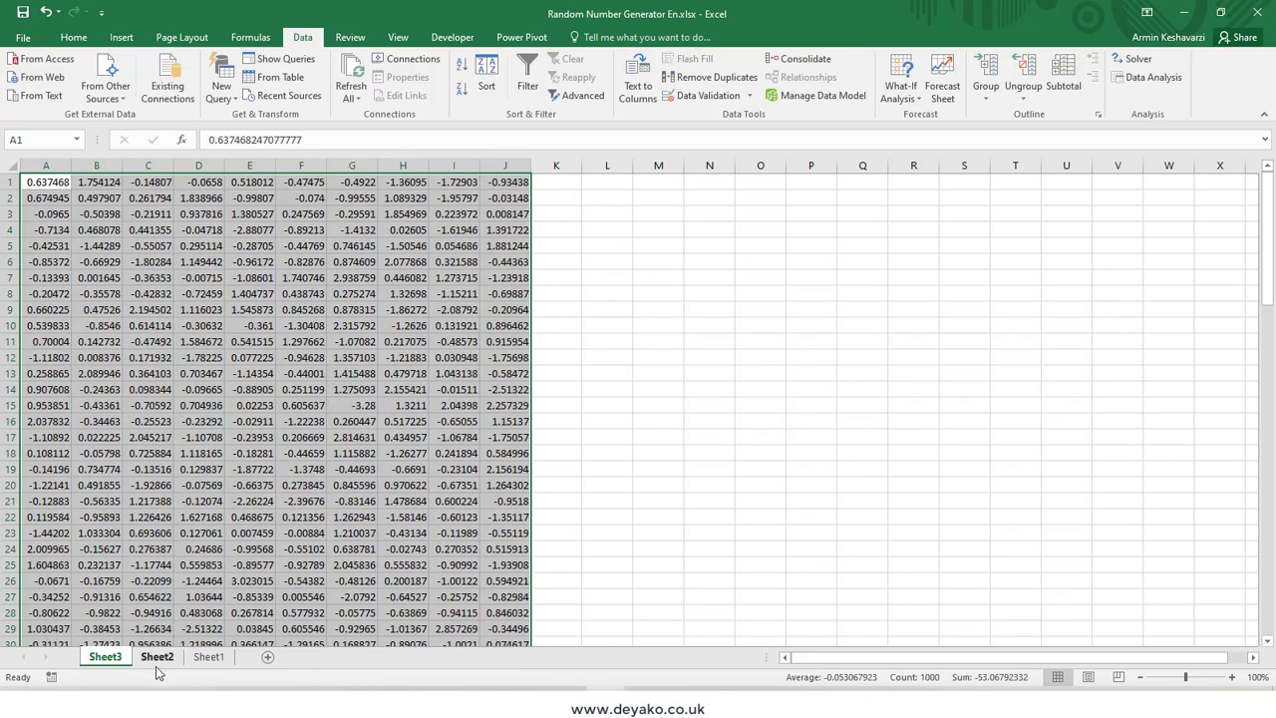
pyautogui.click(62, 183)
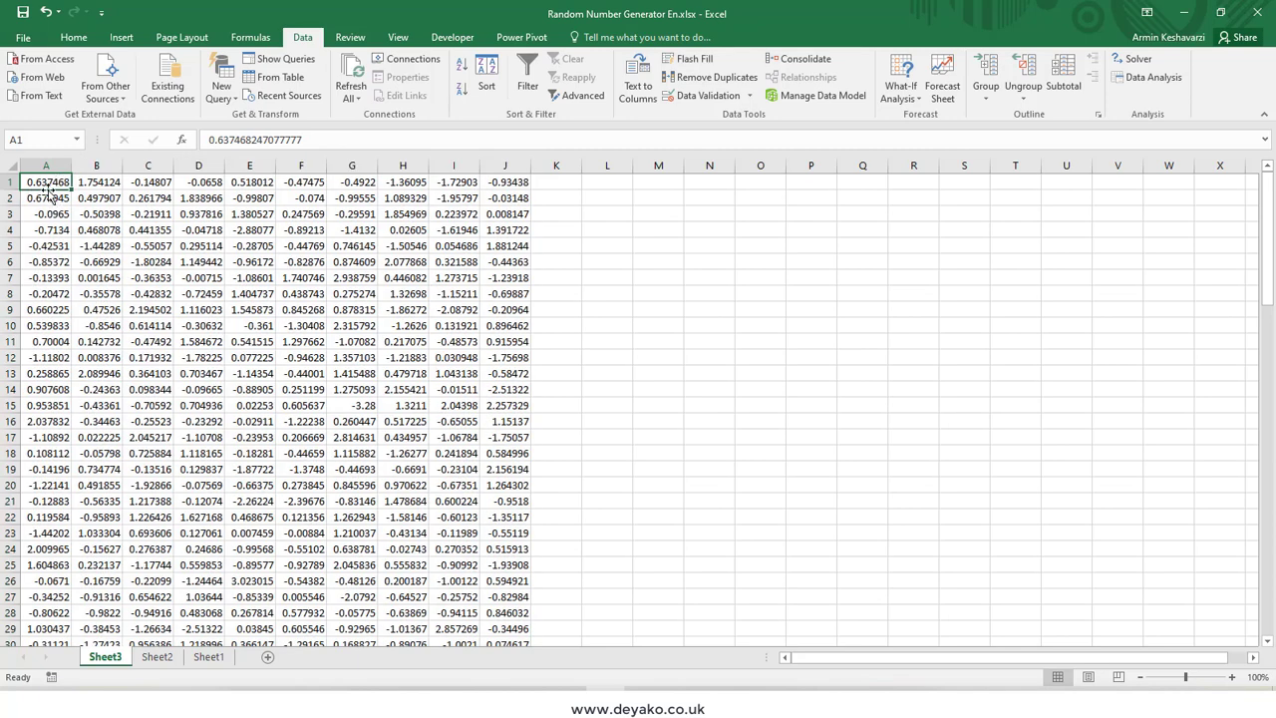
pyautogui.click(159, 658)
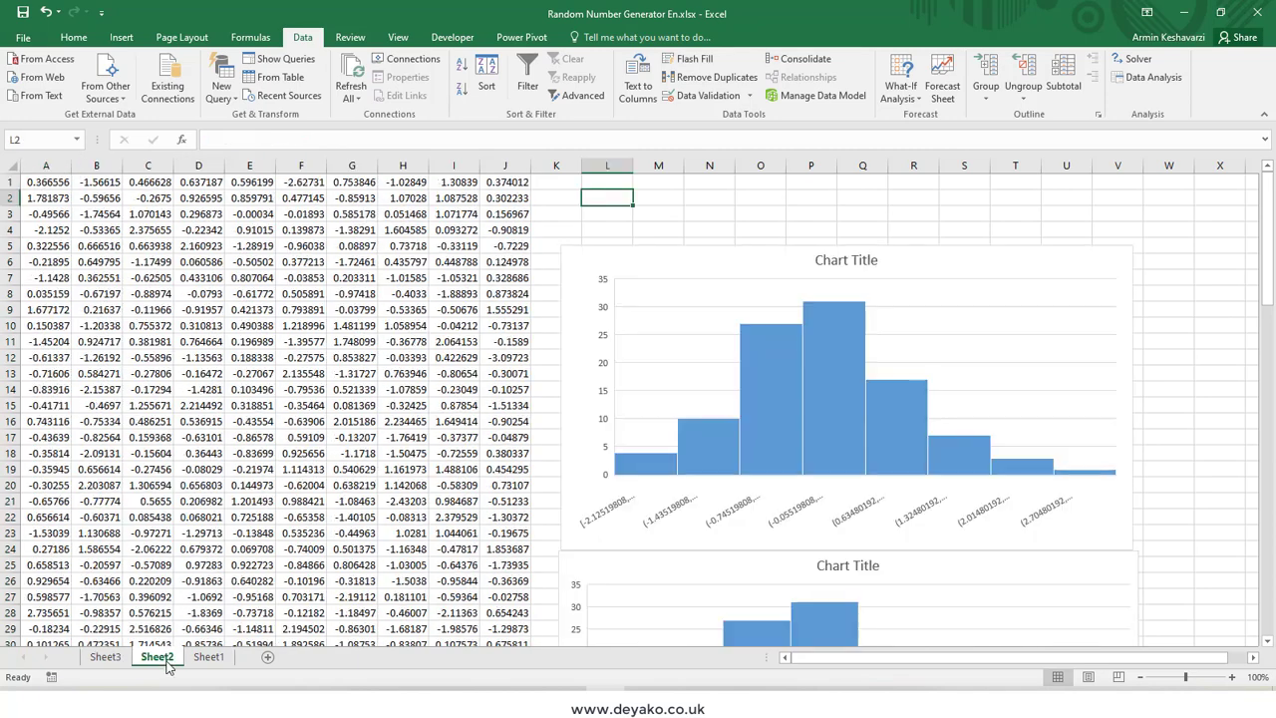
# Step: Generate 10 columns of 100 normal random numbers with random seed 99 onto a new Sheet4
pyautogui.click(47, 186)
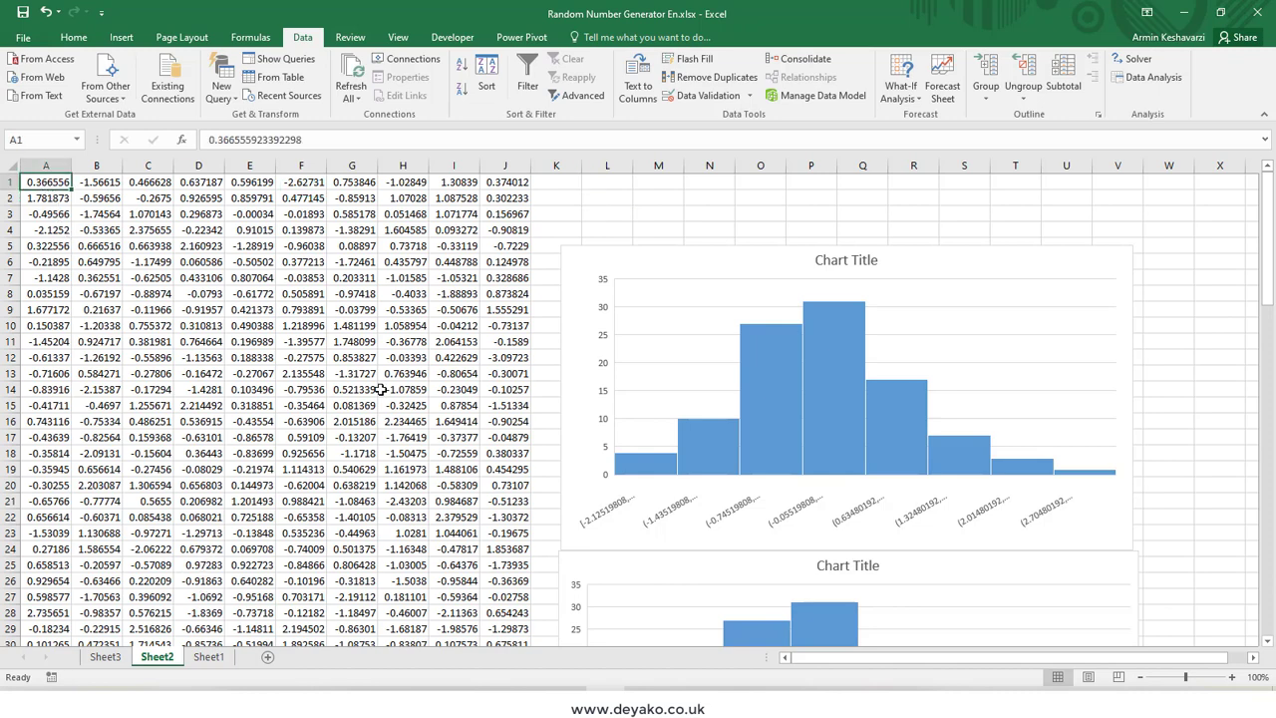
pyautogui.click(1160, 77)
pyautogui.click(839, 304)
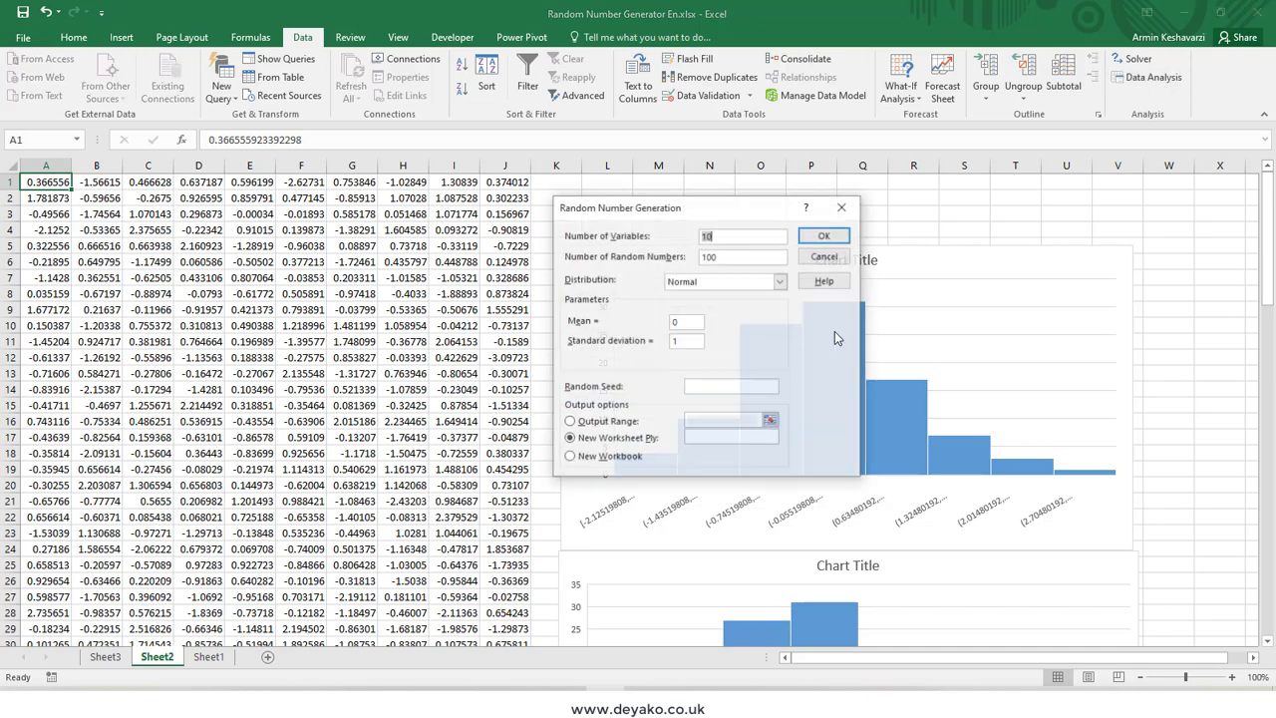
pyautogui.click(715, 389)
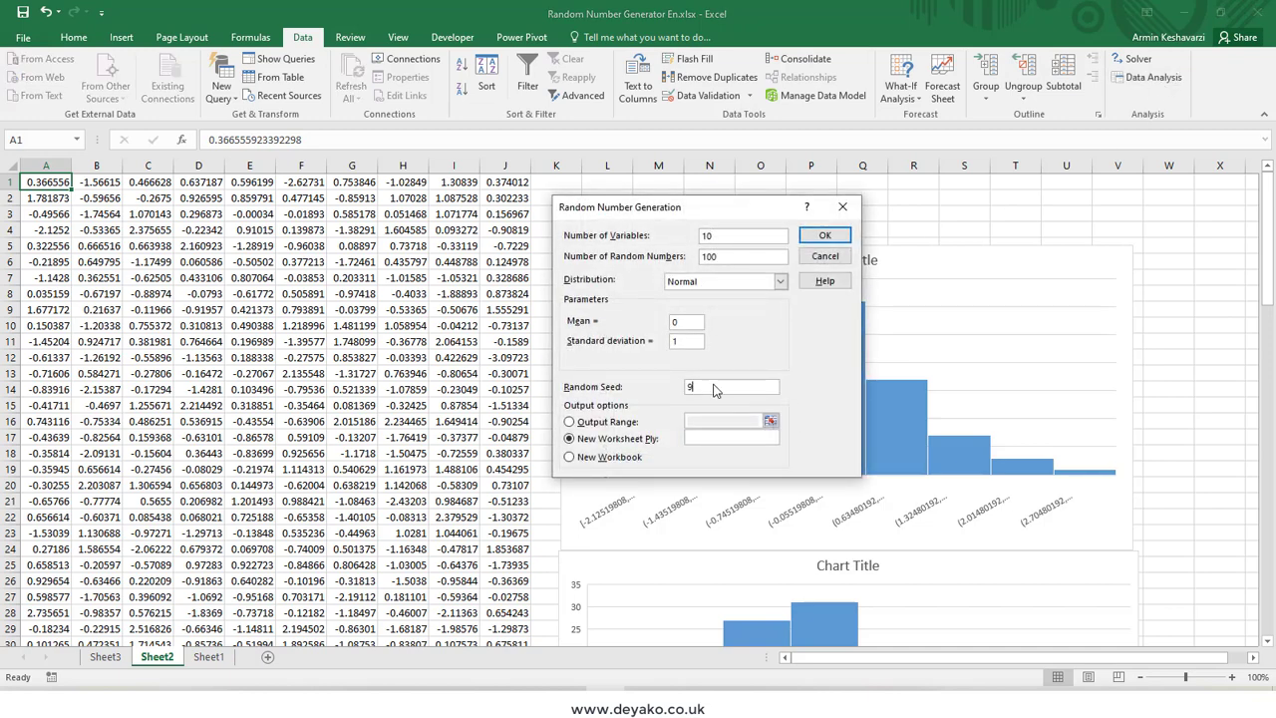
pyautogui.click(824, 236)
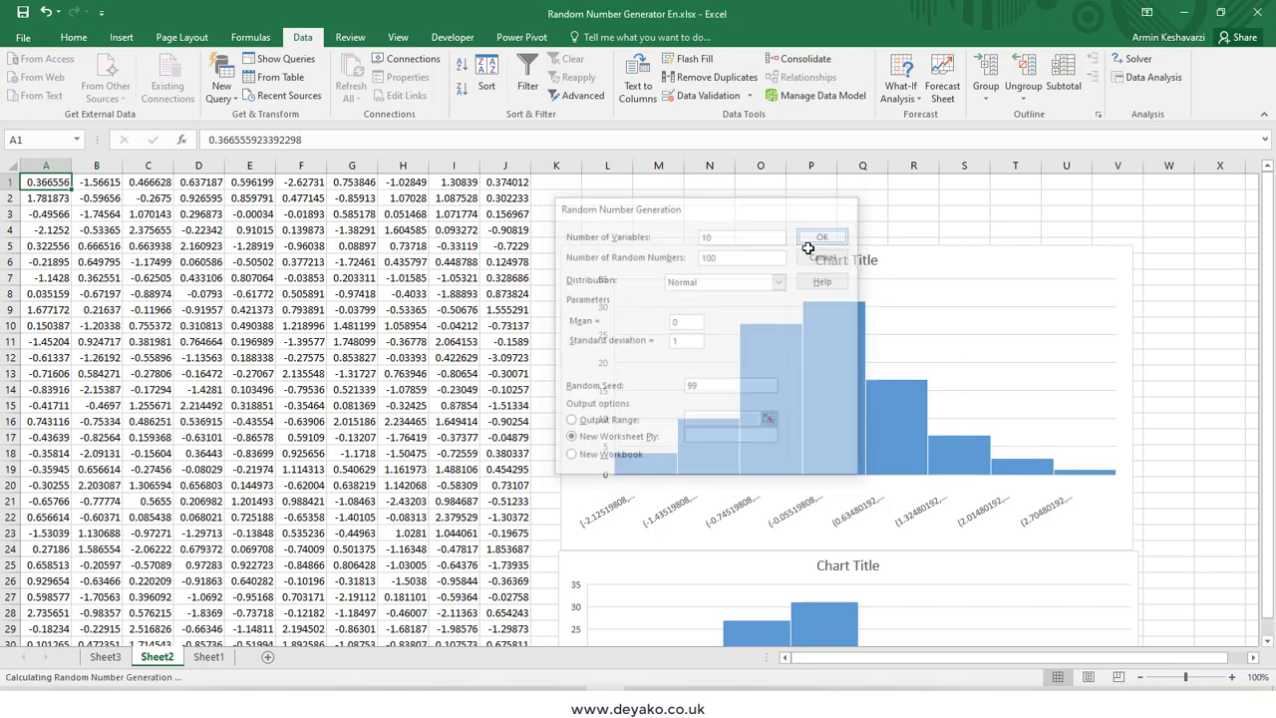
pyautogui.click(41, 177)
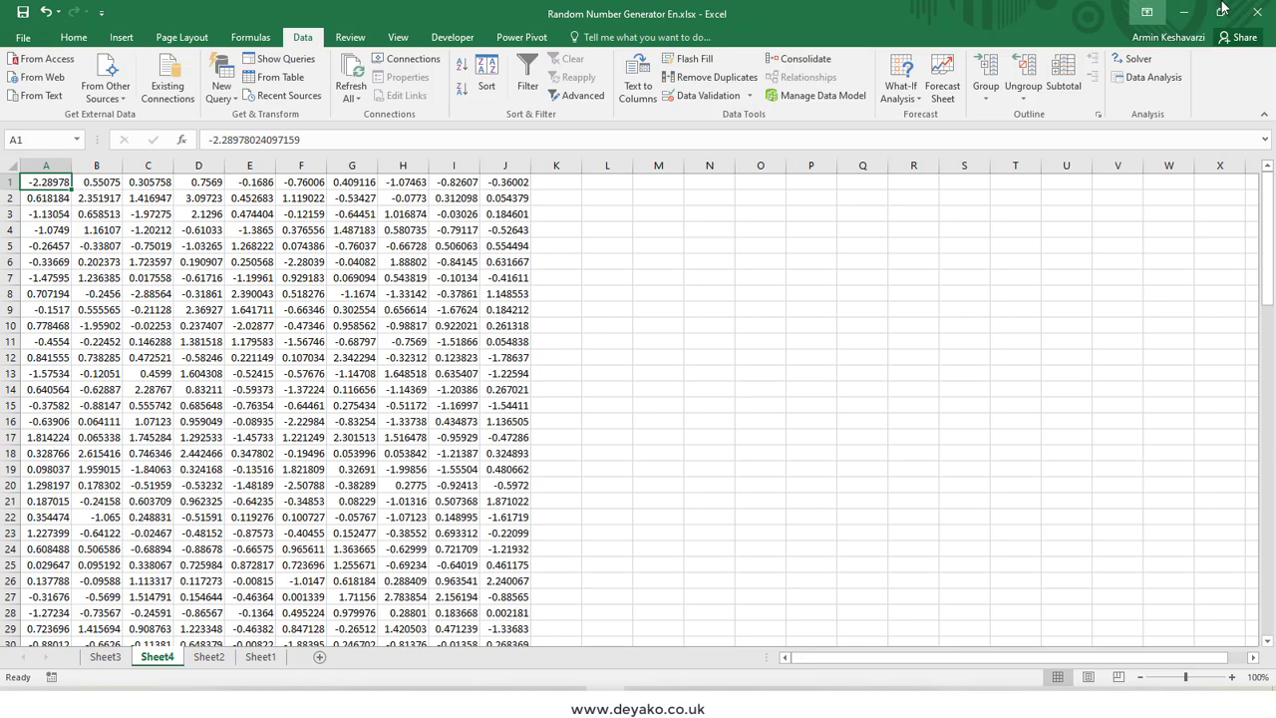
# Step: Rerun Random Number Generation with seed 99 onto a new Sheet5, reproducing Sheet4's 1,000 values
pyautogui.click(1152, 80)
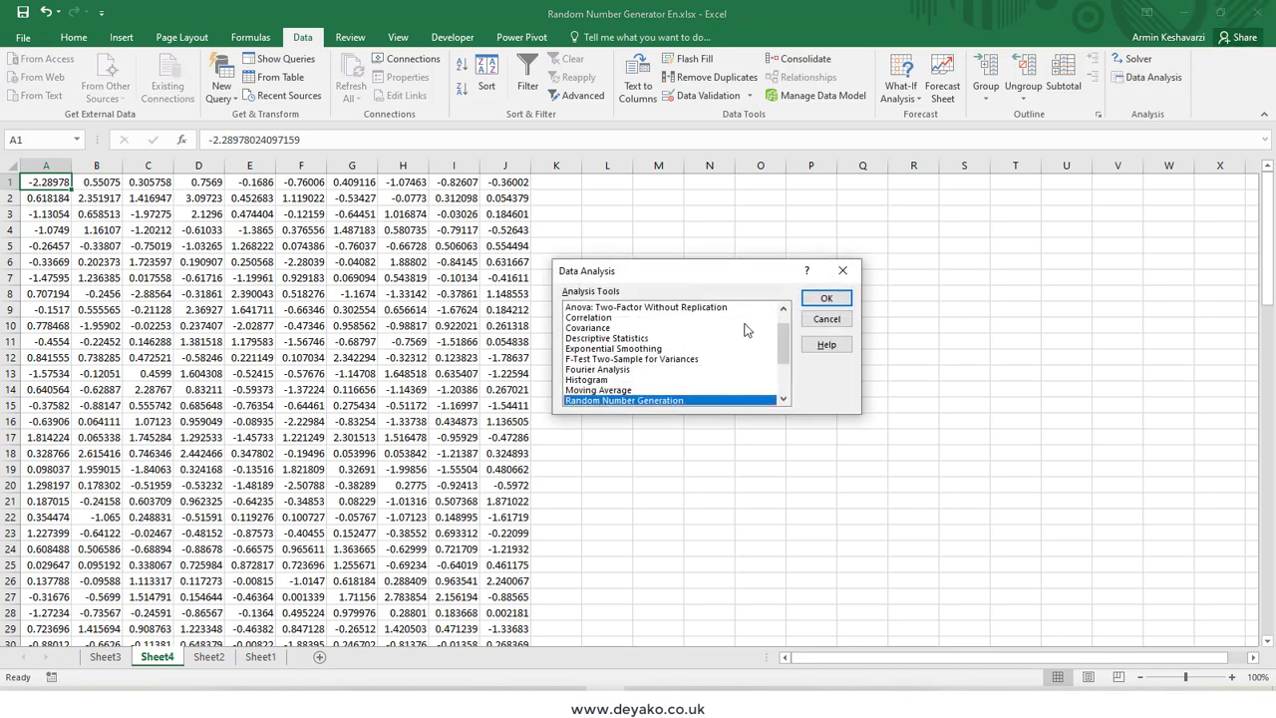
pyautogui.click(823, 297)
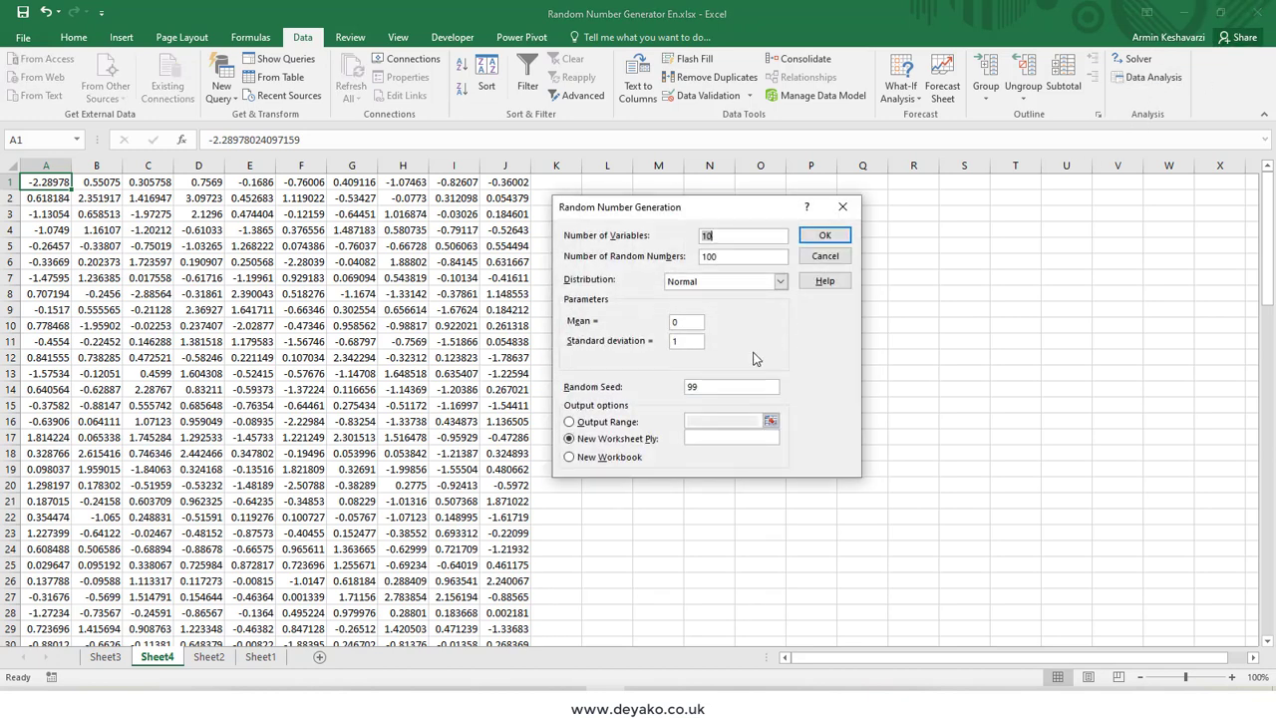
pyautogui.click(825, 235)
pyautogui.click(47, 186)
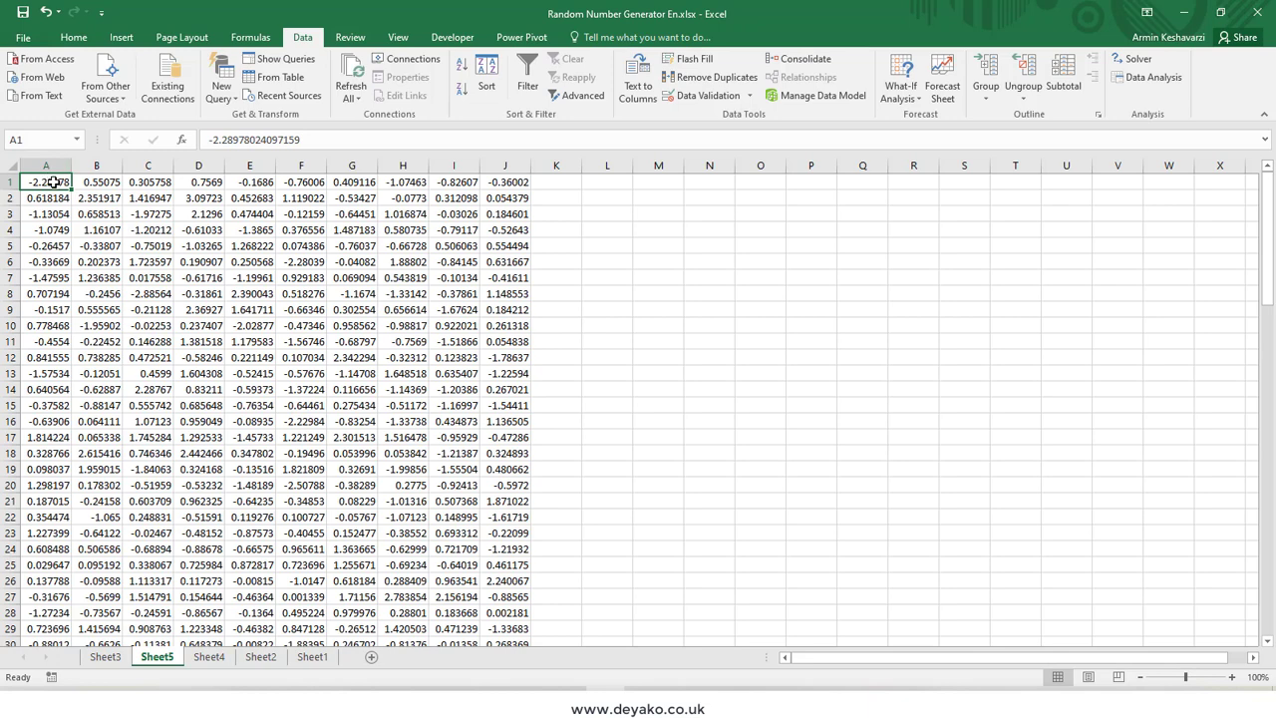
pyautogui.click(211, 658)
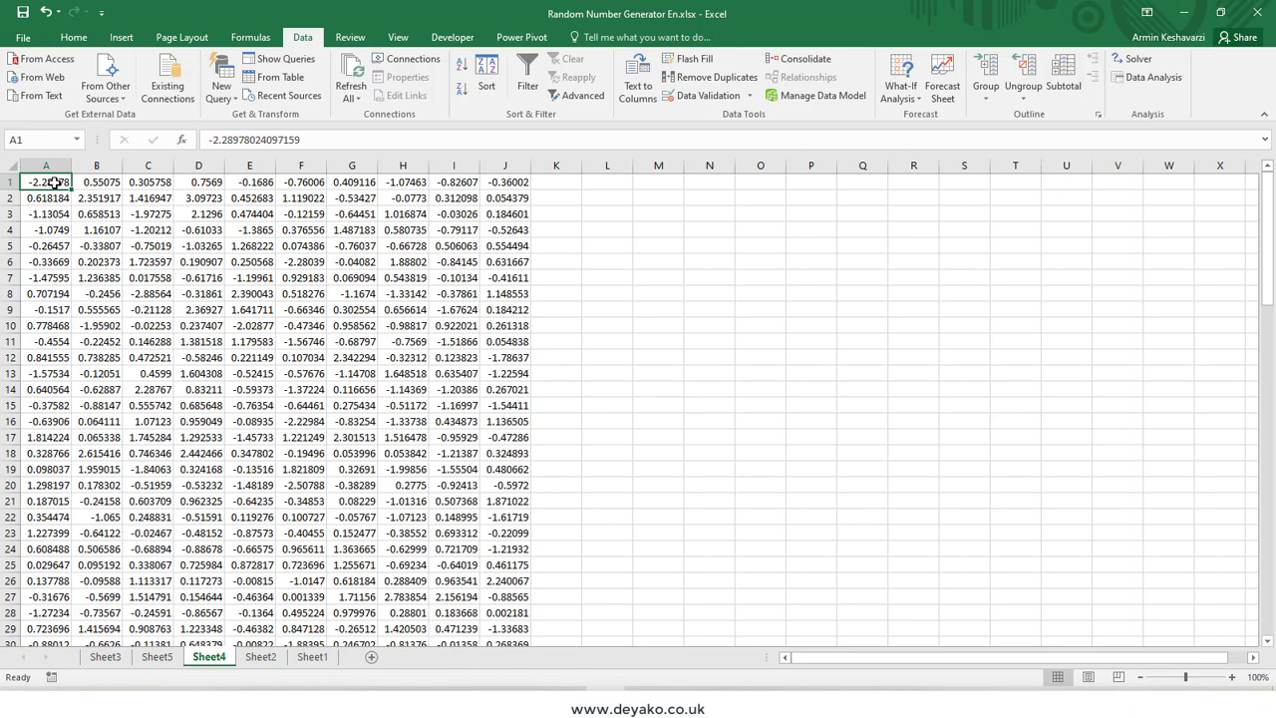
pyautogui.scroll(-20, 309, 389)
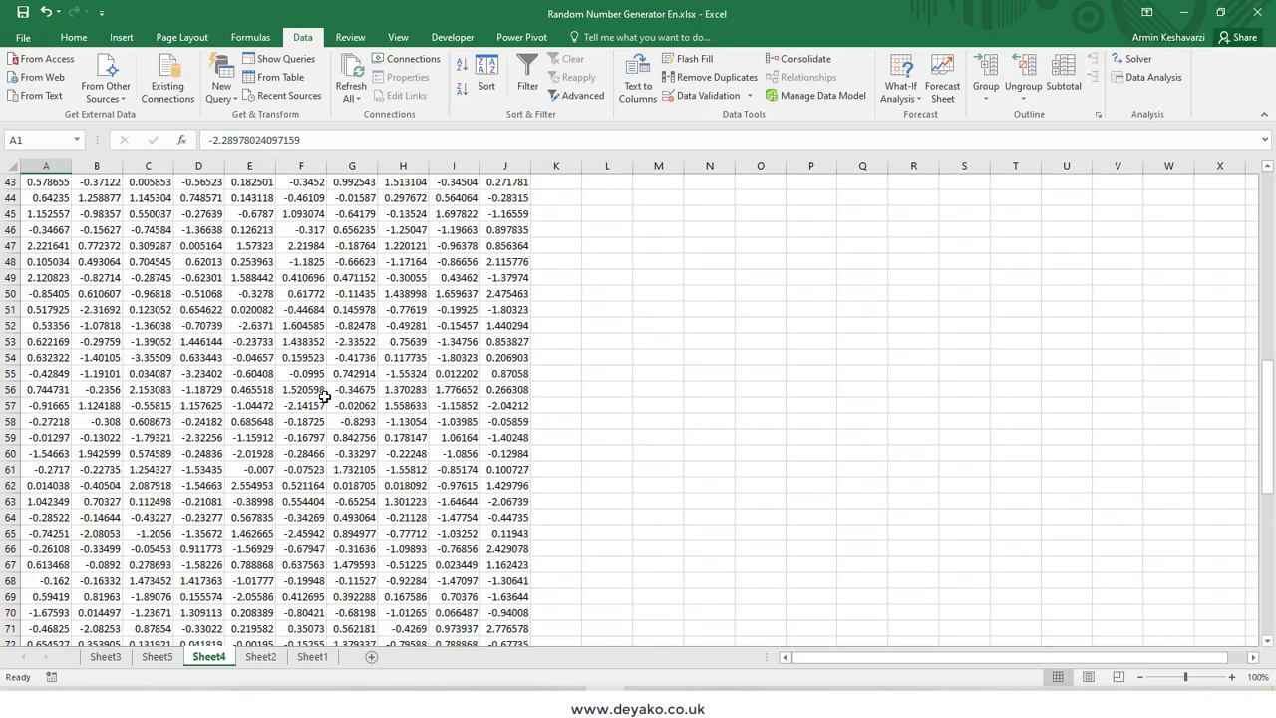
pyautogui.click(156, 657)
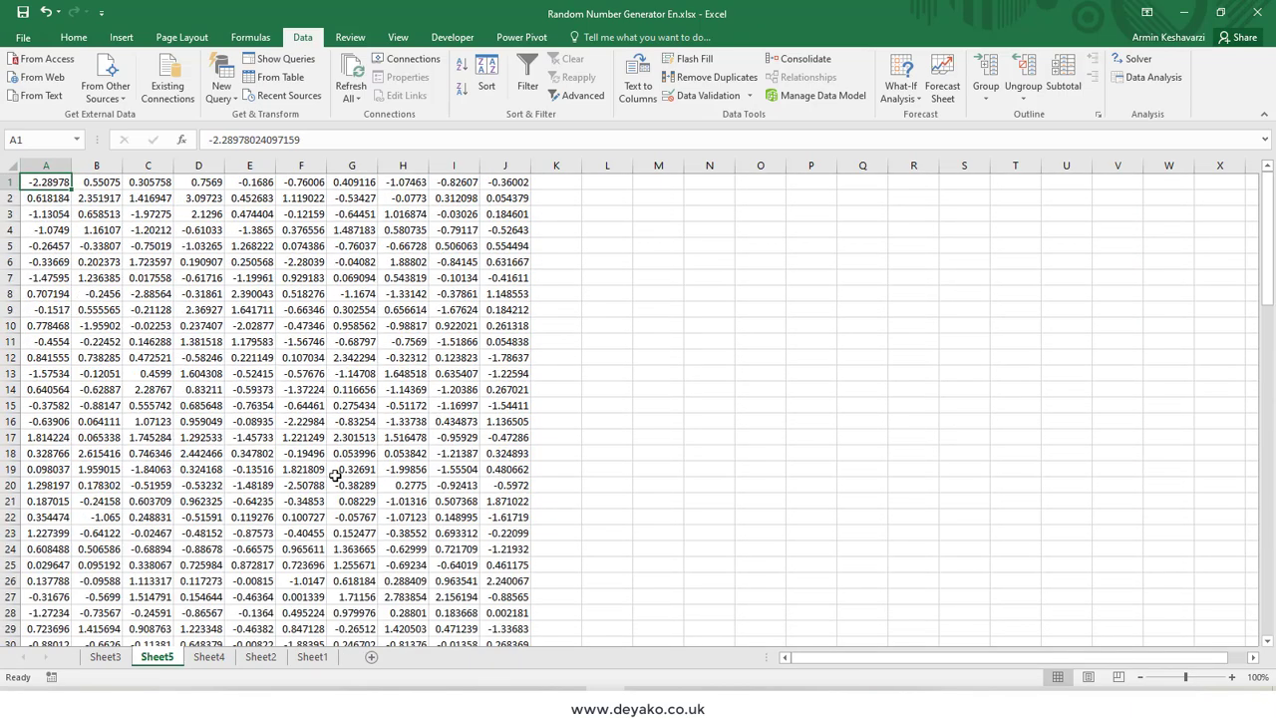
pyautogui.scroll(-13, 344, 470)
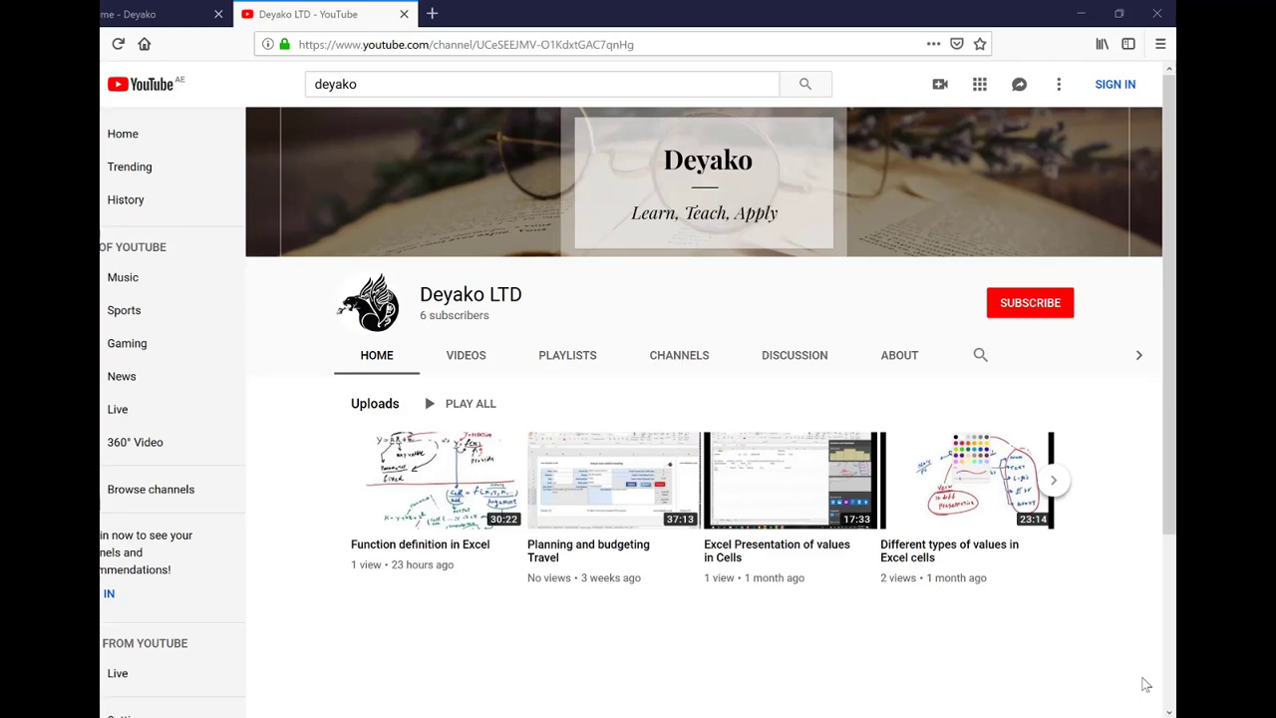
# Step: Switch to the deyako.co.uk tab and scroll down to Shop by Category
pyautogui.hotkey('ctrl', 'Tab')
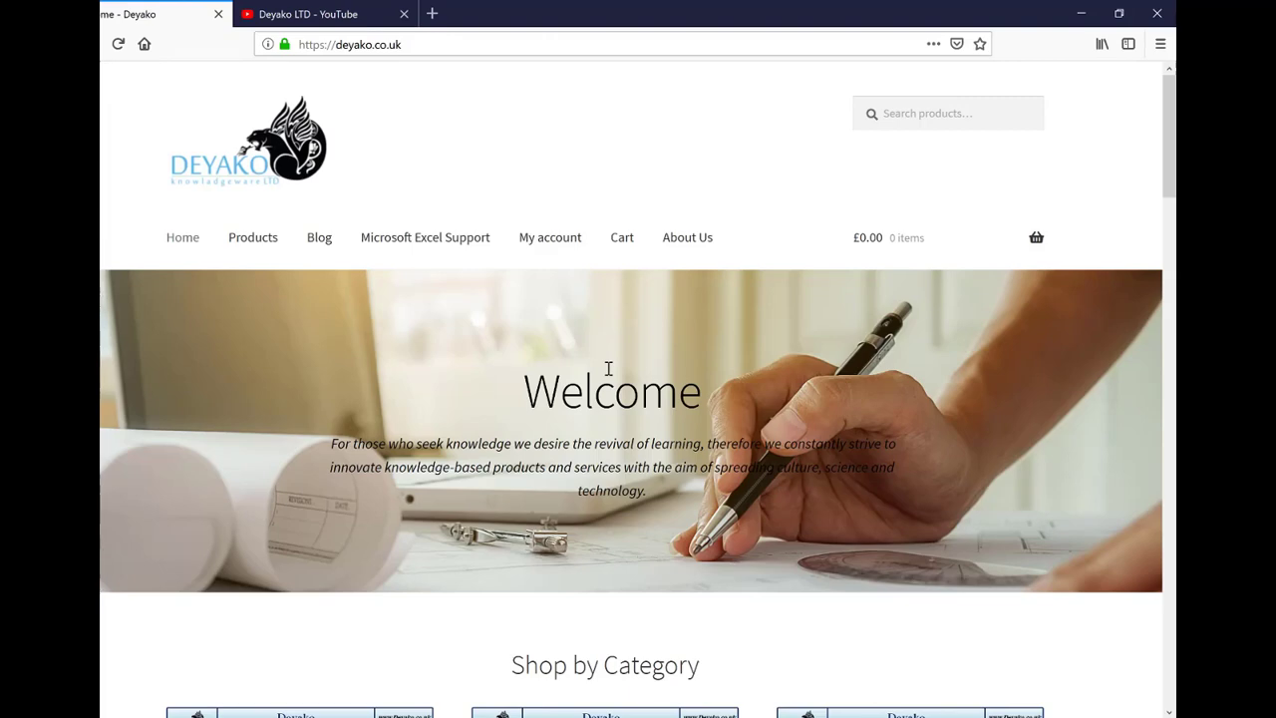
pyautogui.scroll(-6, 608, 368)
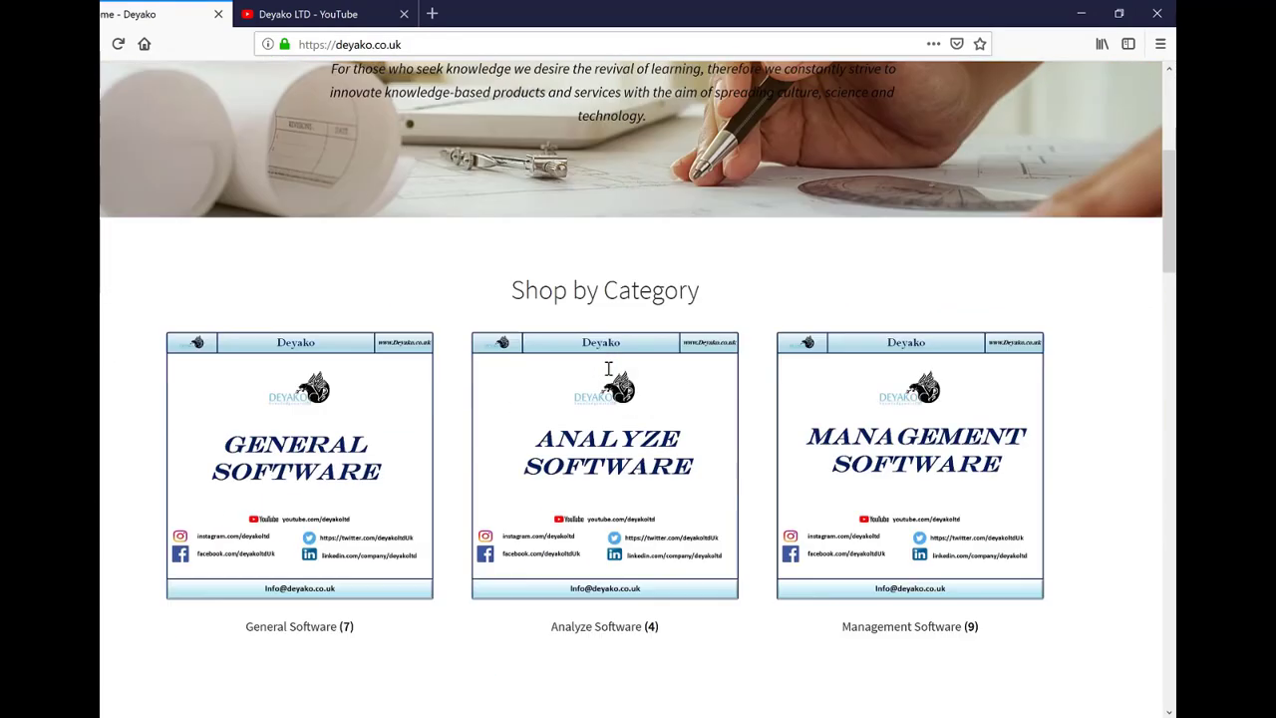